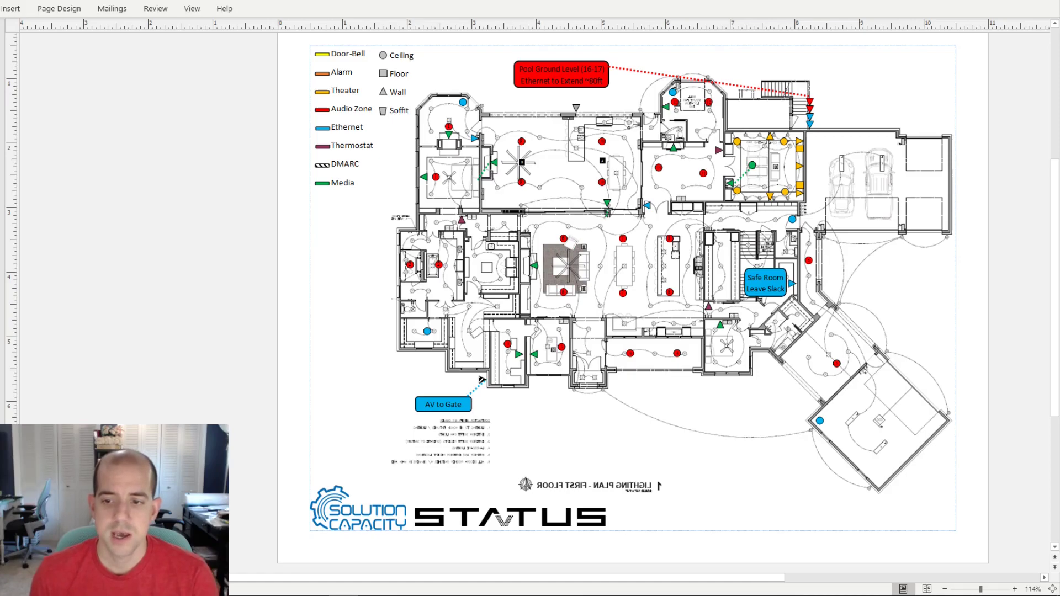
Select the floor-plan picture and several red audio-zone dots to check them.
{"action": "left_click", "coordinate": [657, 500]}
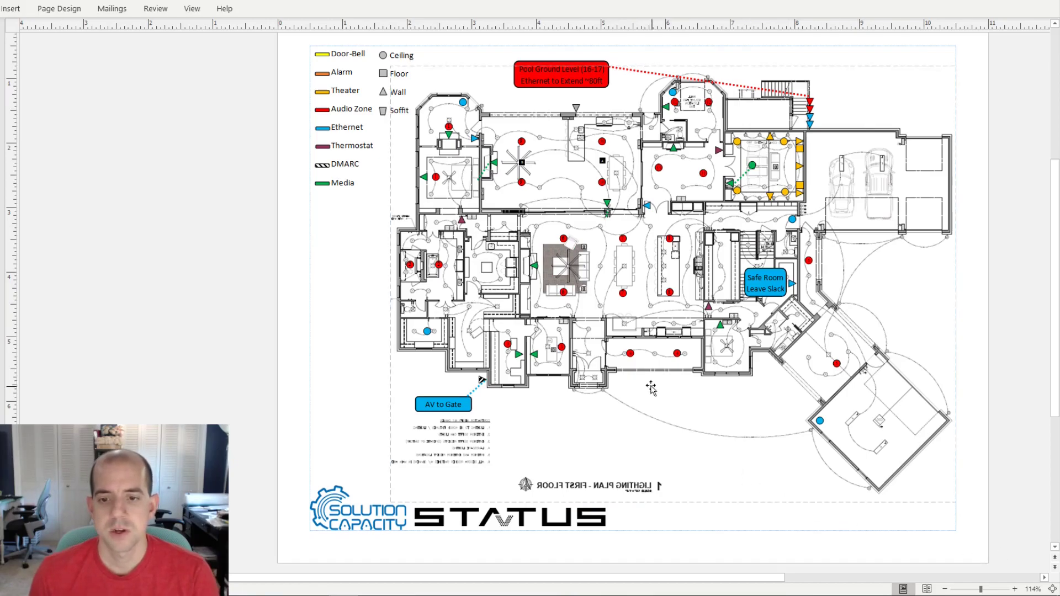
{"action": "left_click", "coordinate": [630, 354]}
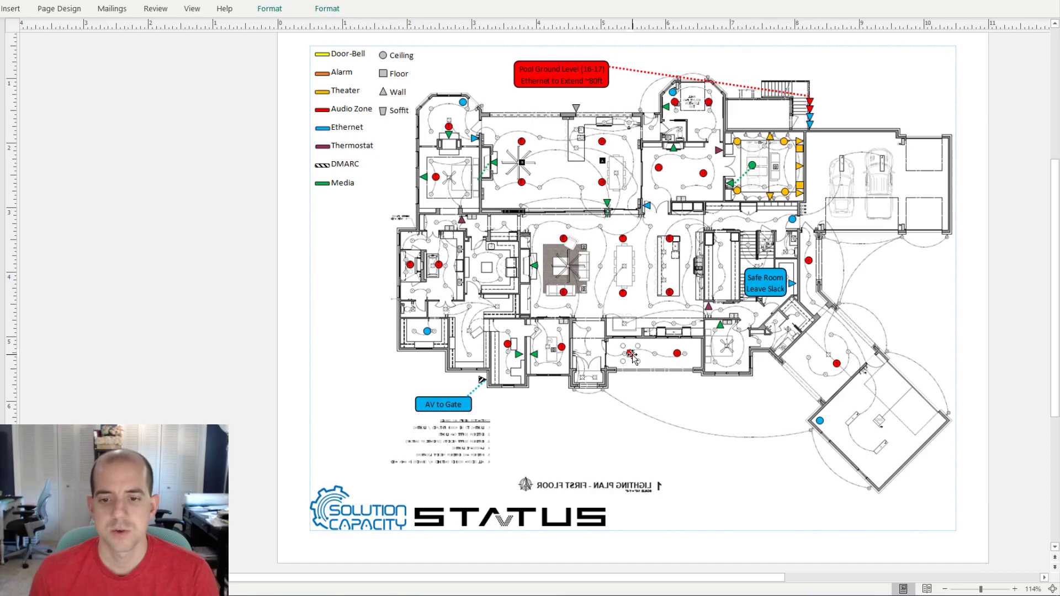
{"action": "left_click", "coordinate": [640, 371]}
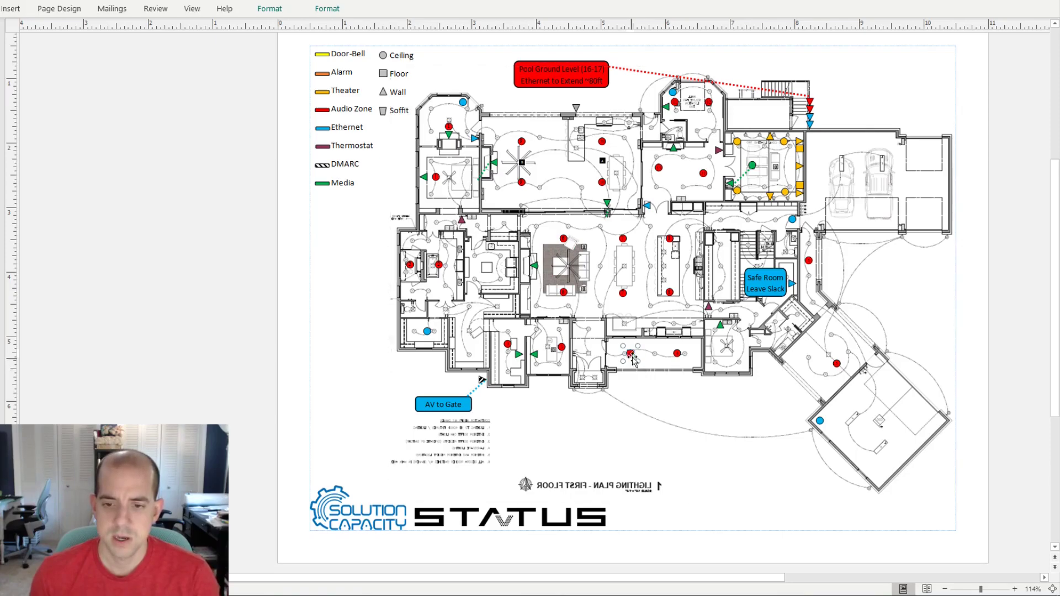
{"action": "left_click", "coordinate": [670, 395]}
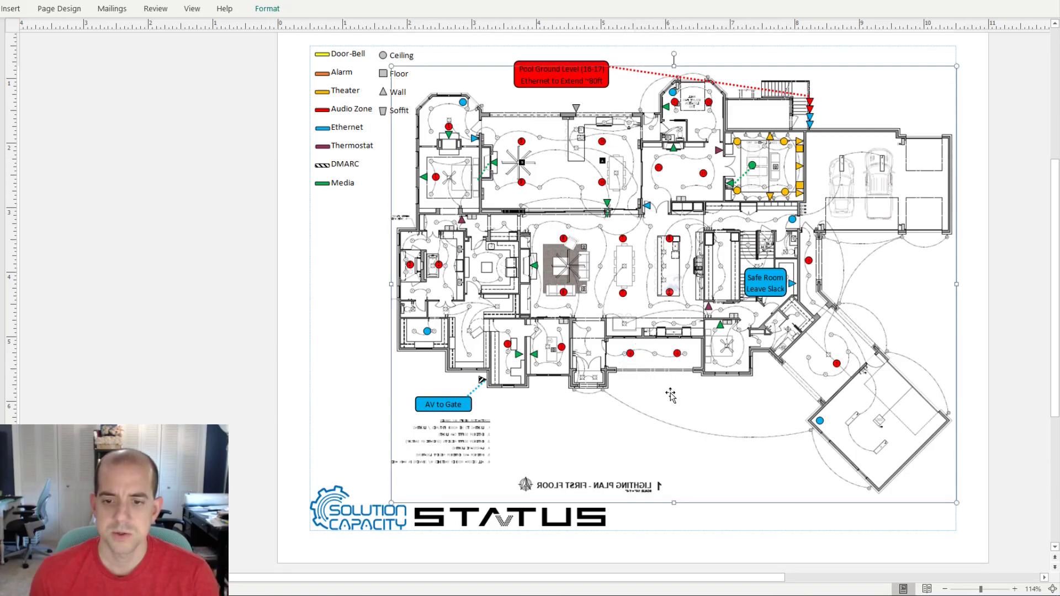
{"action": "left_click", "coordinate": [562, 348]}
{"action": "left_click", "coordinate": [508, 346]}
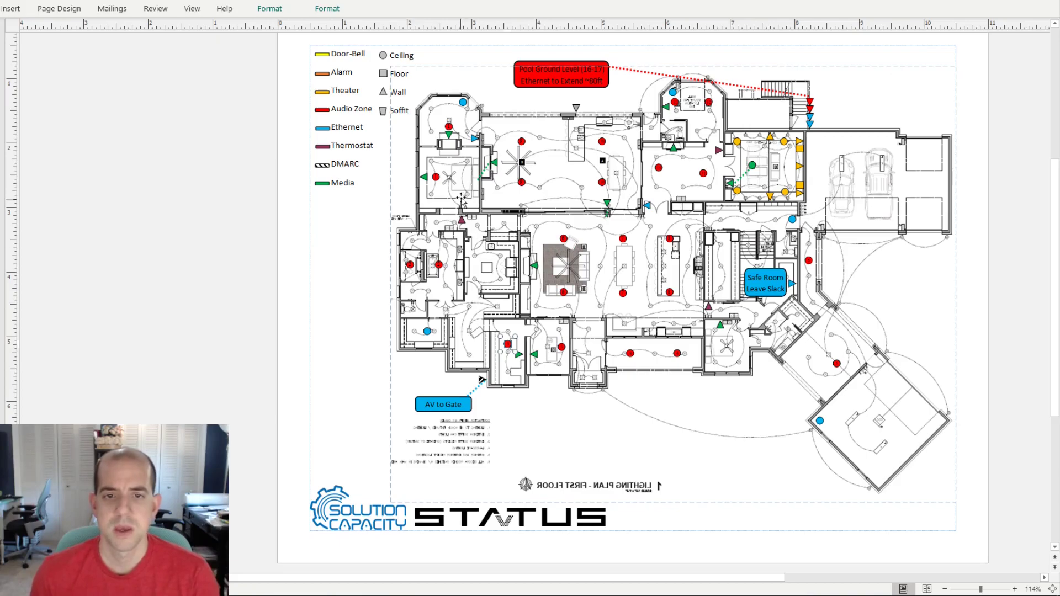
Pick the red ceiling dots in the upper-left and lower-middle rooms, then release them.
{"action": "left_click", "coordinate": [449, 127]}
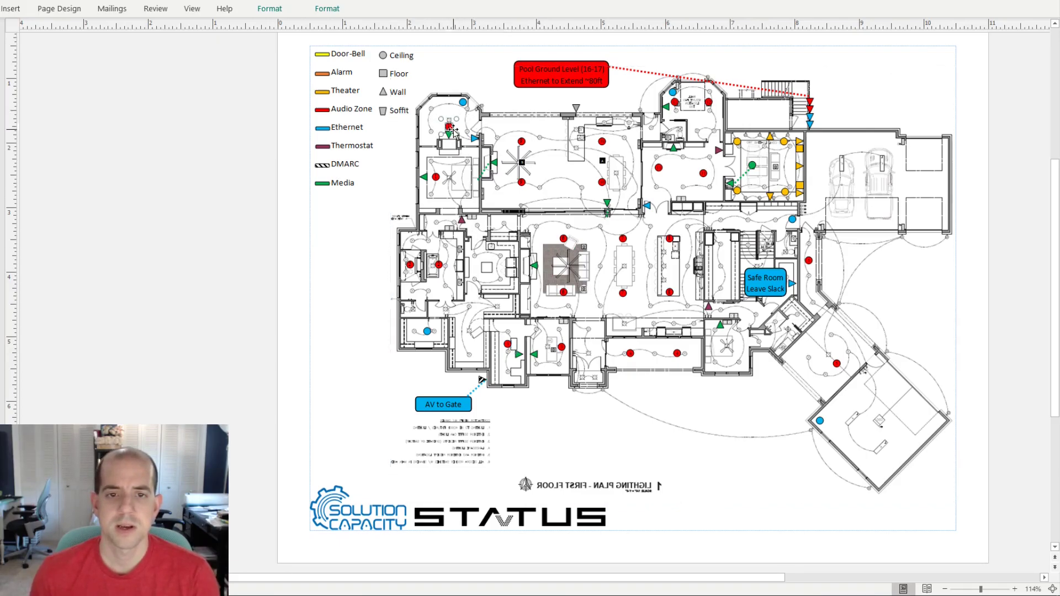
{"action": "left_click", "coordinate": [436, 177]}
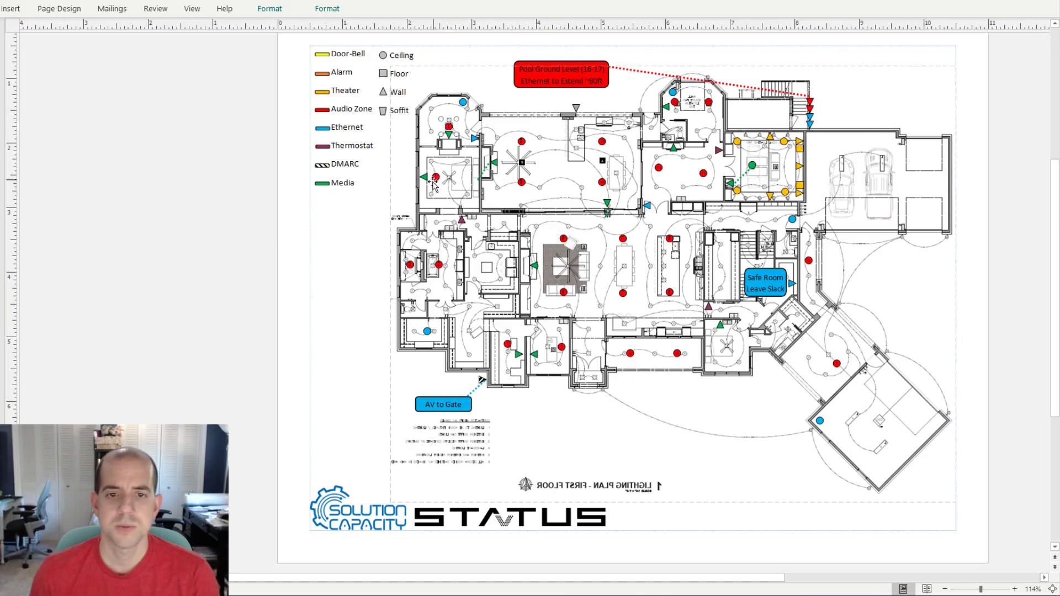
{"action": "left_click", "coordinate": [449, 127]}
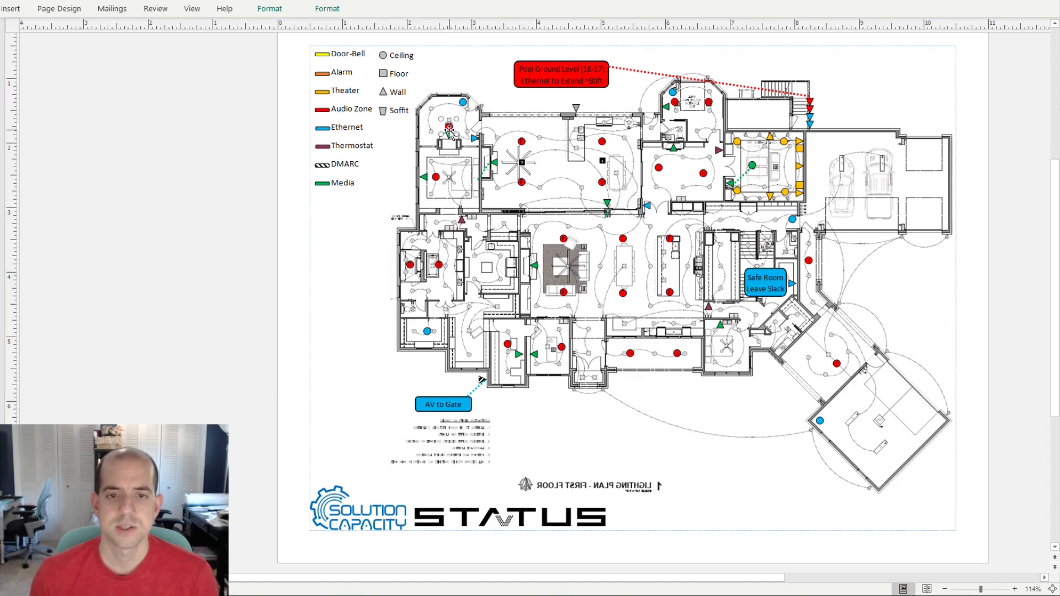
{"action": "left_click", "coordinate": [458, 132]}
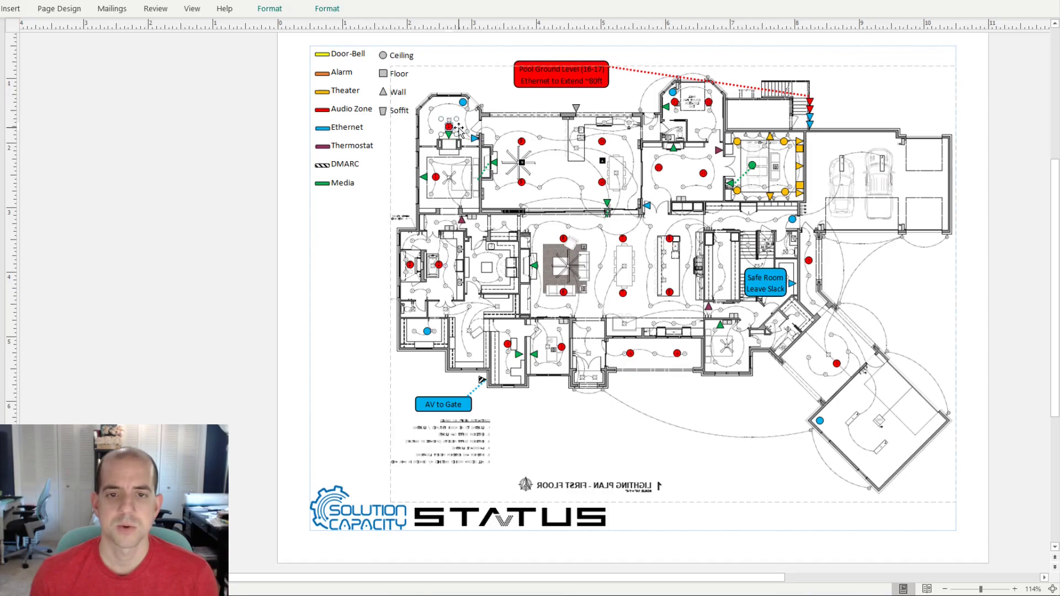
{"action": "left_click", "coordinate": [564, 346]}
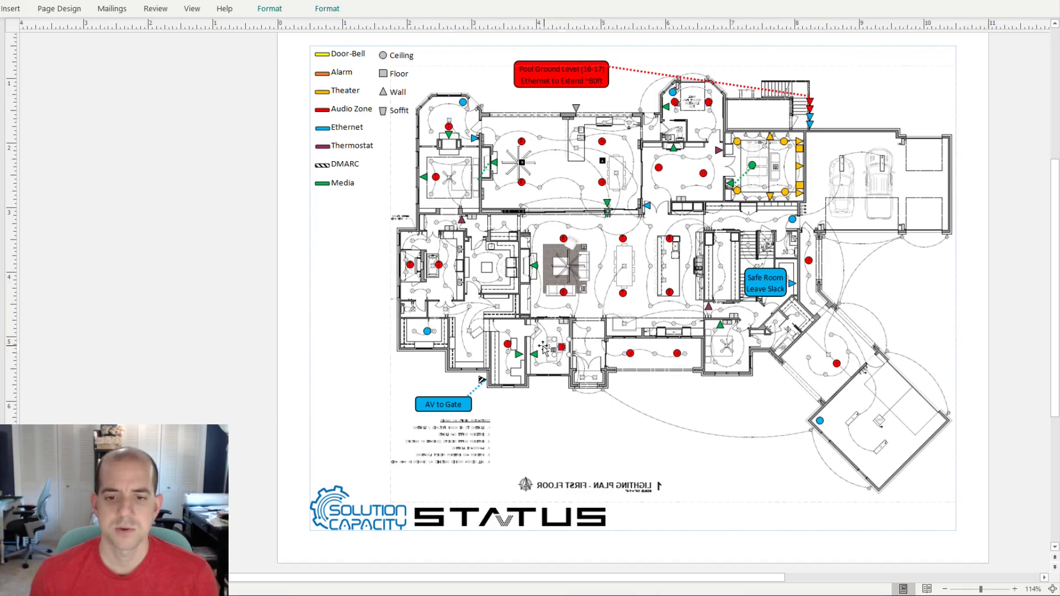
{"action": "left_click", "coordinate": [549, 348]}
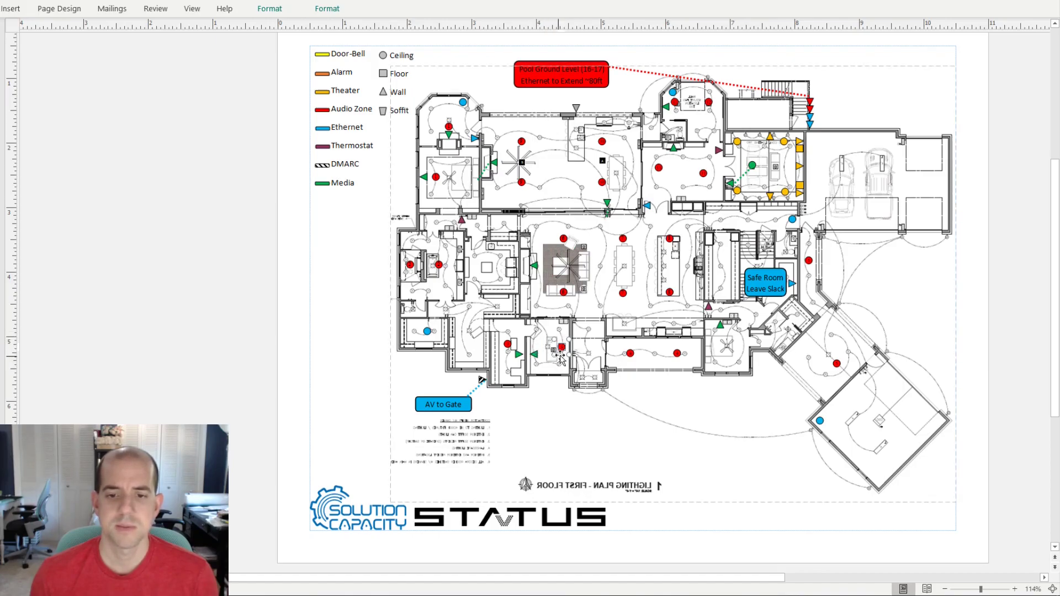
{"action": "left_click", "coordinate": [563, 348]}
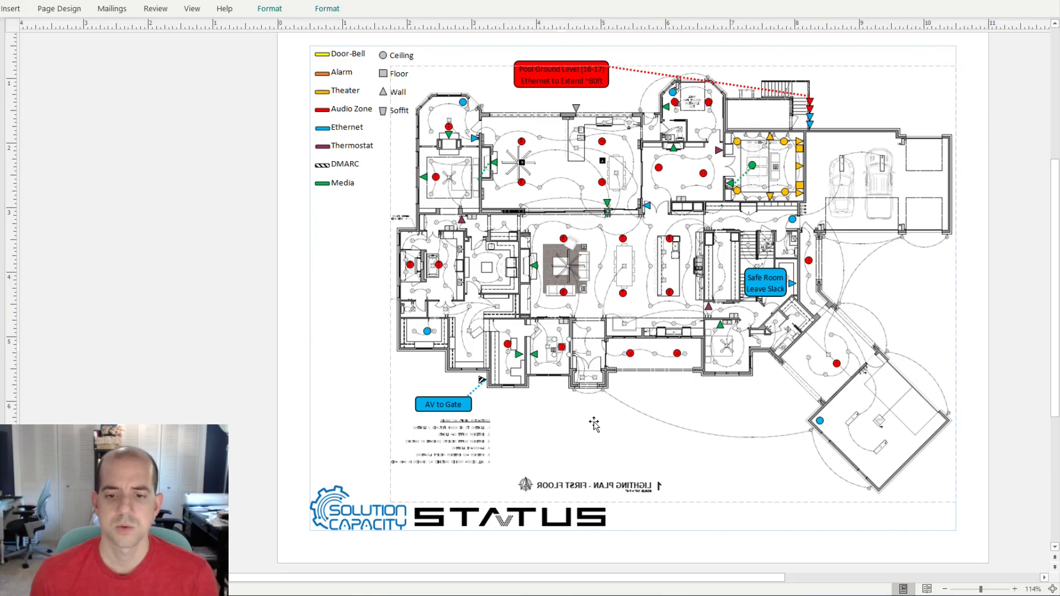
{"action": "left_click", "coordinate": [363, 352]}
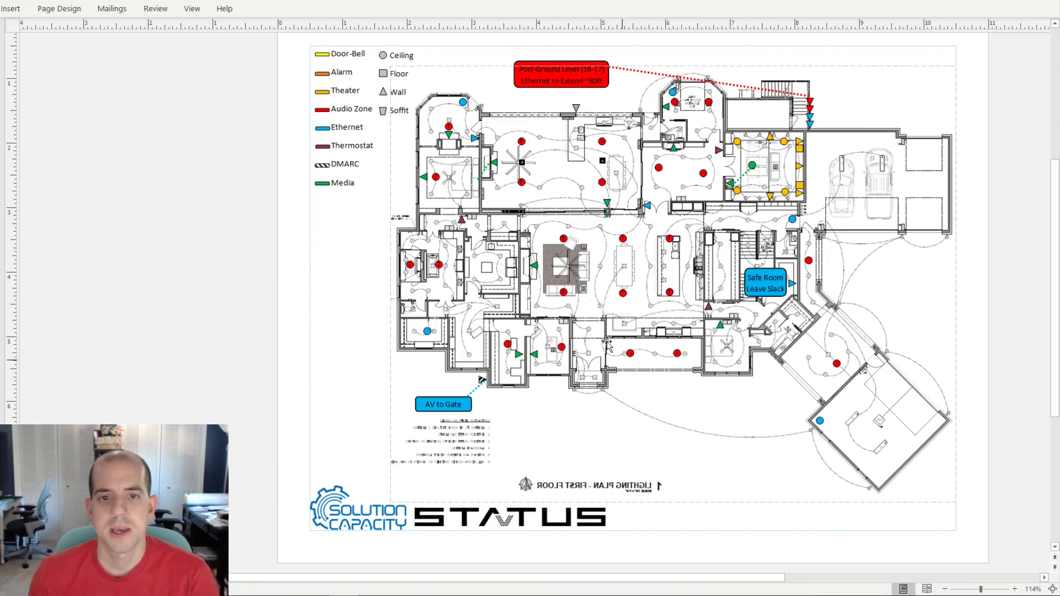
Nudge a plan element slightly right and pick out the green wall-media triangle.
{"action": "left_click_drag", "start_coordinate": [520, 354], "coordinate": [535, 354]}
{"action": "left_click", "coordinate": [535, 354]}
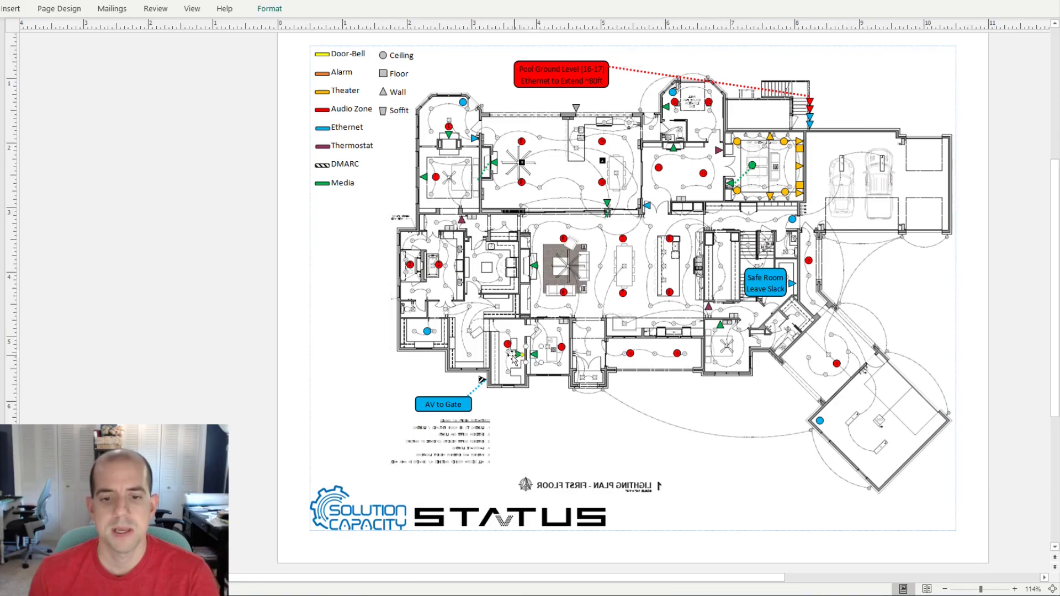
{"action": "left_click", "coordinate": [557, 404]}
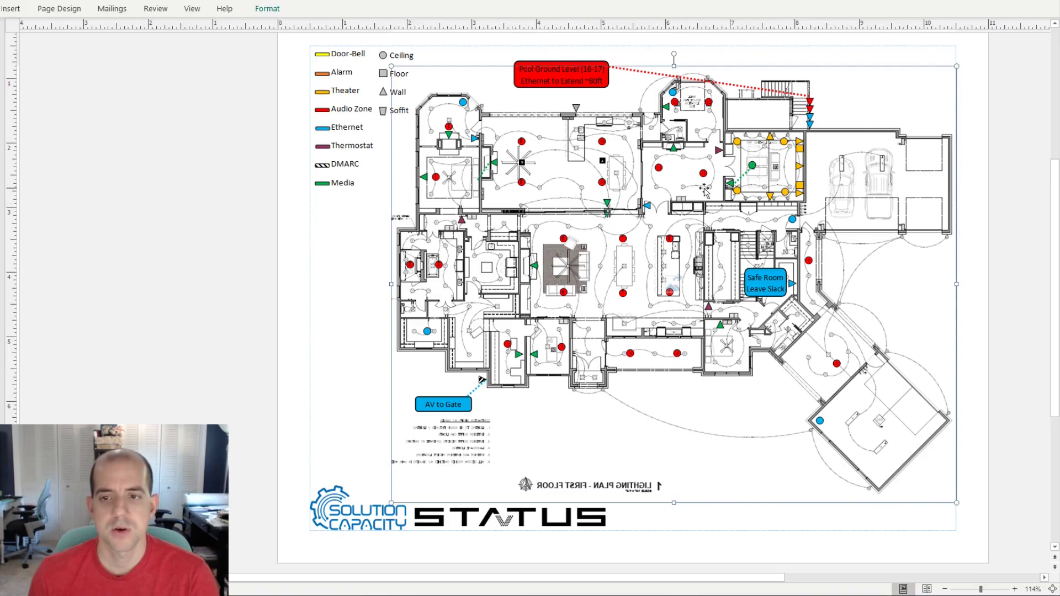
{"action": "left_click", "coordinate": [734, 185]}
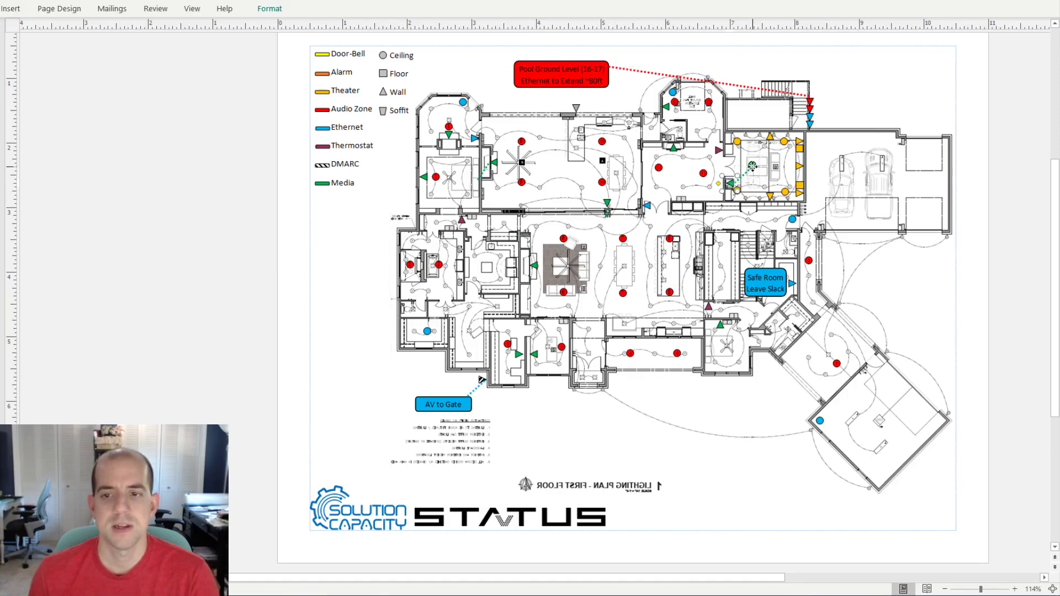
{"action": "left_click", "coordinate": [748, 172]}
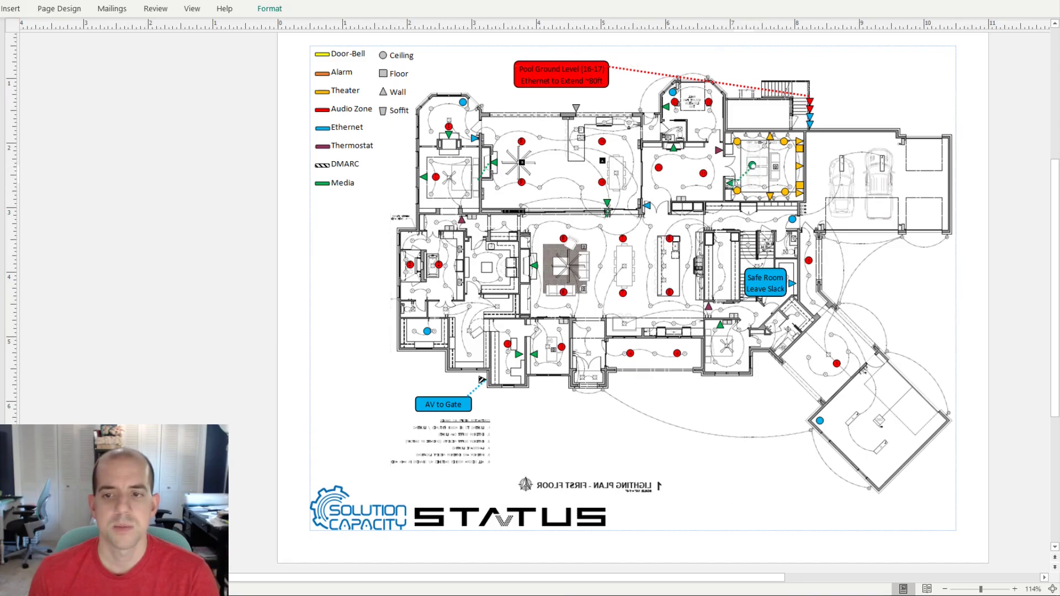
{"action": "left_click", "coordinate": [793, 105]}
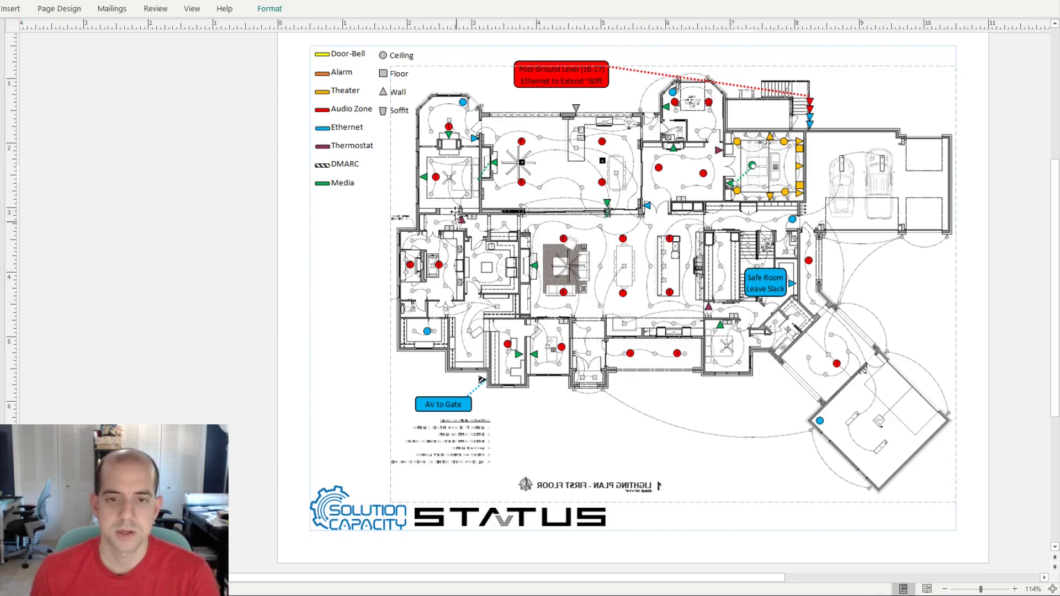
Pick the green dotted Media line, then select the top, upper-left and lower-left Ethernet dots.
{"action": "left_click", "coordinate": [486, 173]}
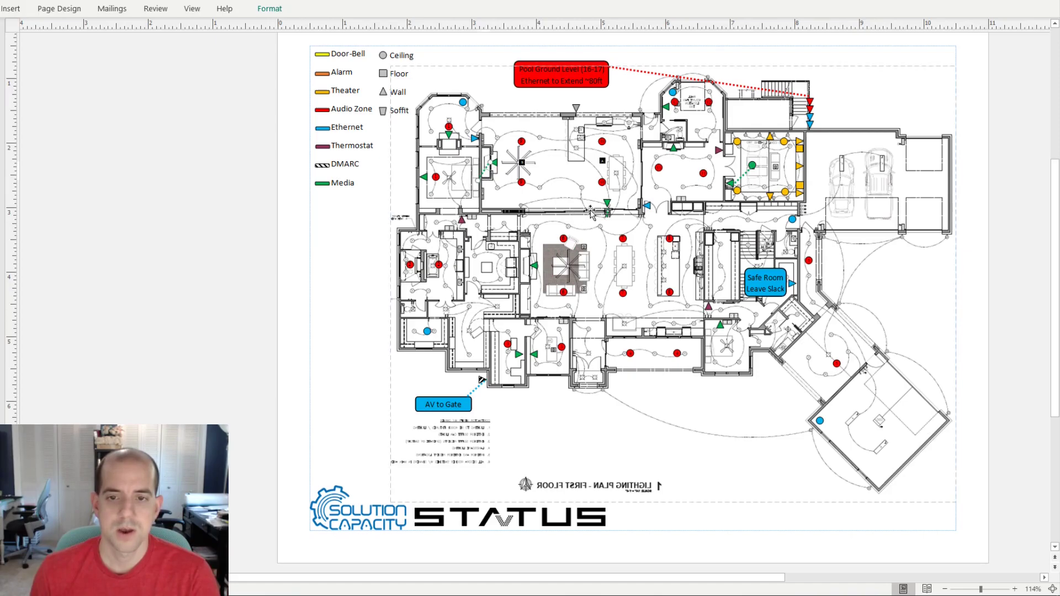
{"action": "left_click", "coordinate": [607, 265]}
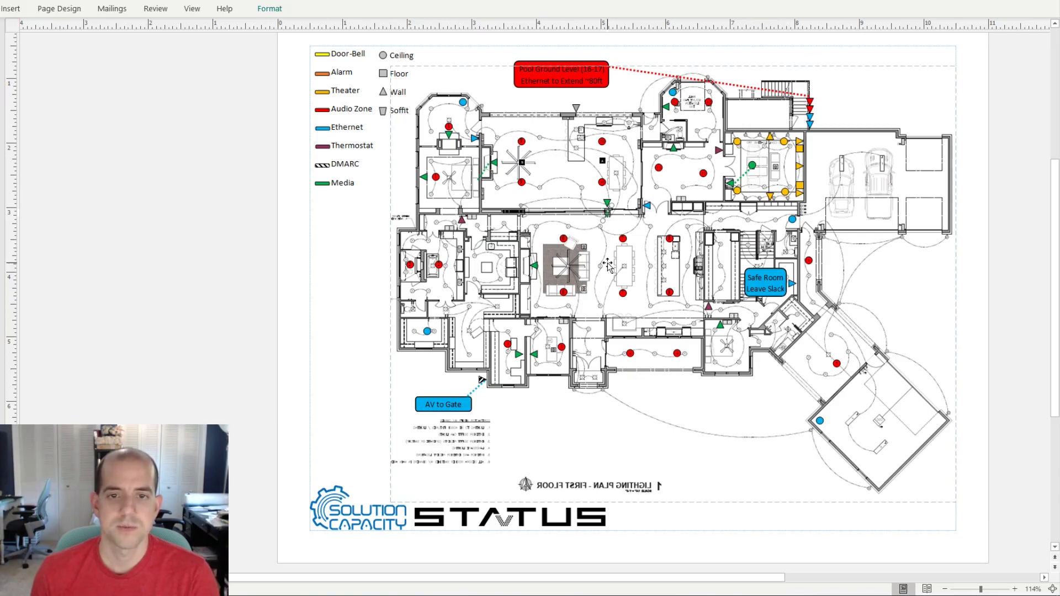
{"action": "left_click", "coordinate": [821, 422]}
{"action": "left_click", "coordinate": [824, 426], "text": "shift"}
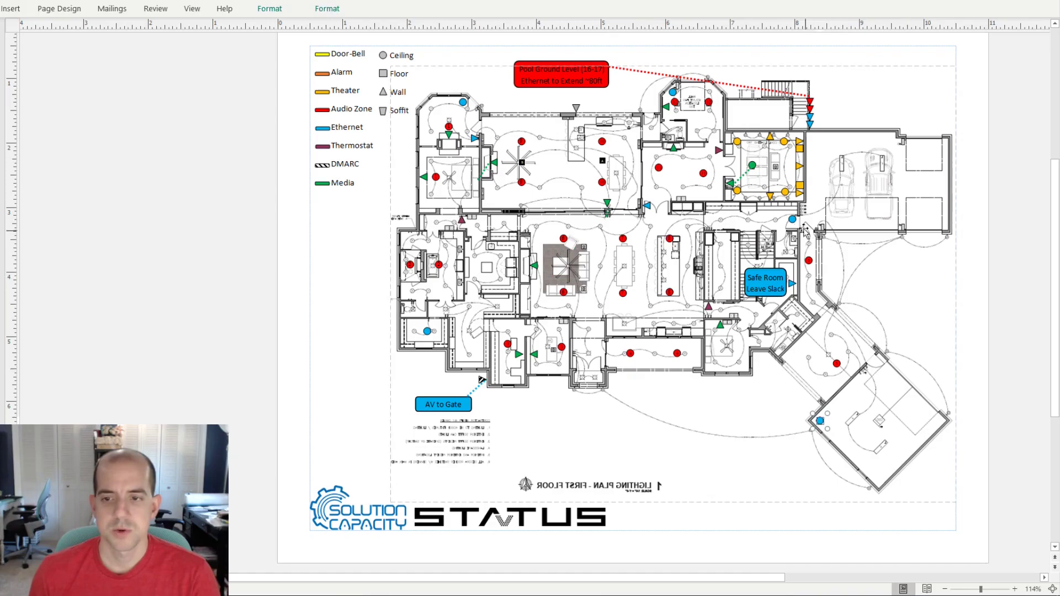
{"action": "left_click", "coordinate": [673, 90], "text": "shift"}
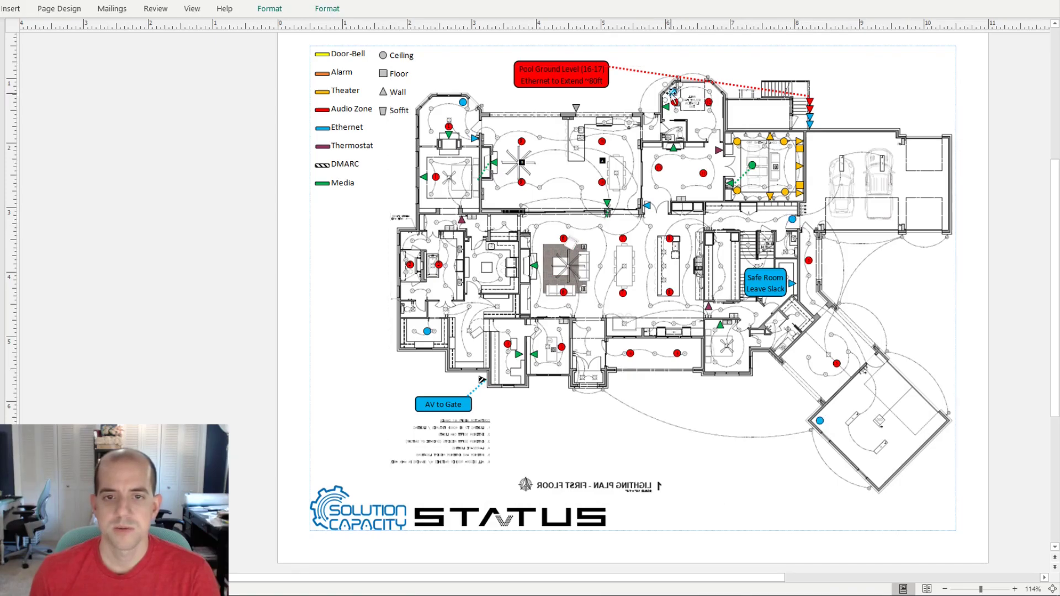
{"action": "left_click", "coordinate": [463, 104], "text": "shift"}
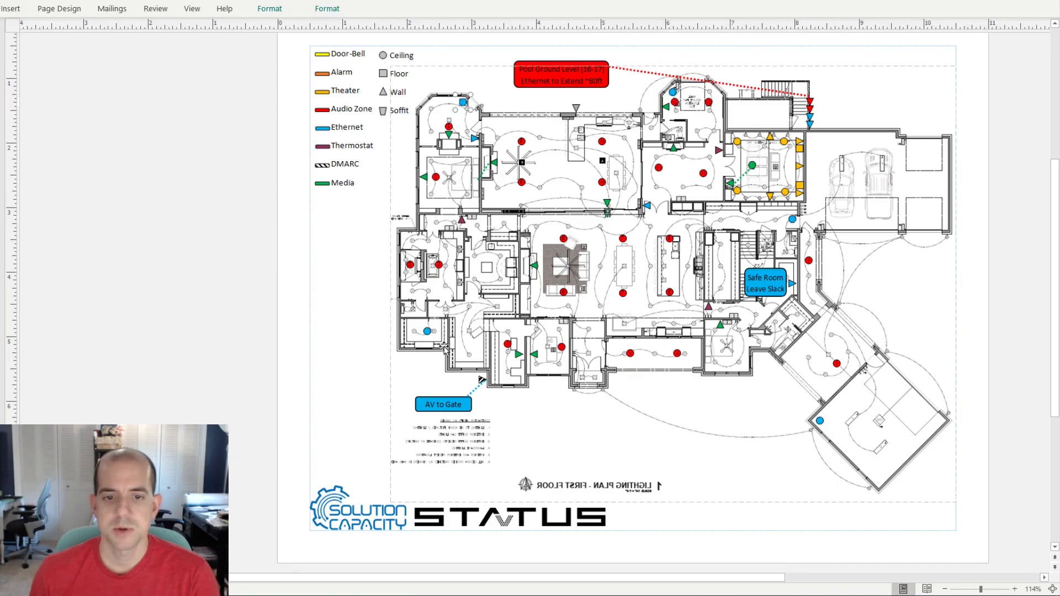
{"action": "left_click", "coordinate": [428, 333], "text": "shift"}
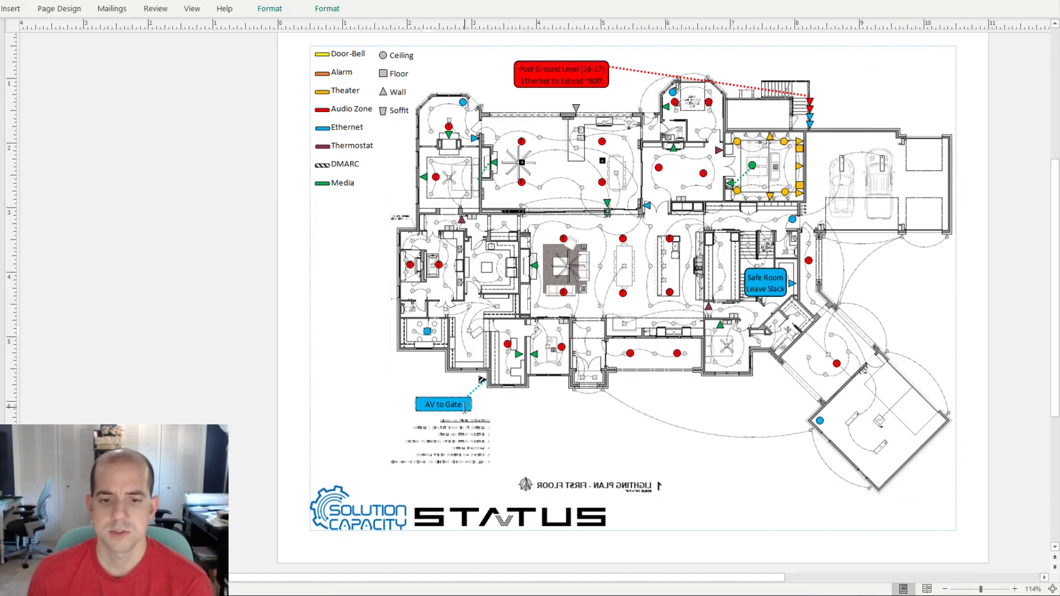
Select the AV to Gate, Safe Room Leave Slack and pool ground level callouts.
{"action": "left_click", "coordinate": [482, 383]}
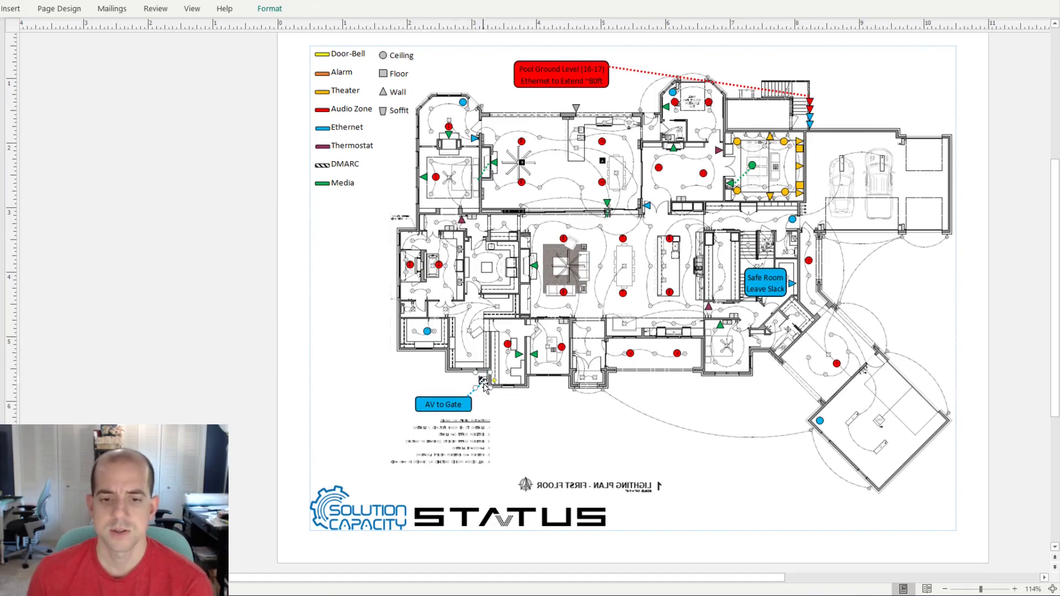
{"action": "left_click", "coordinate": [436, 406]}
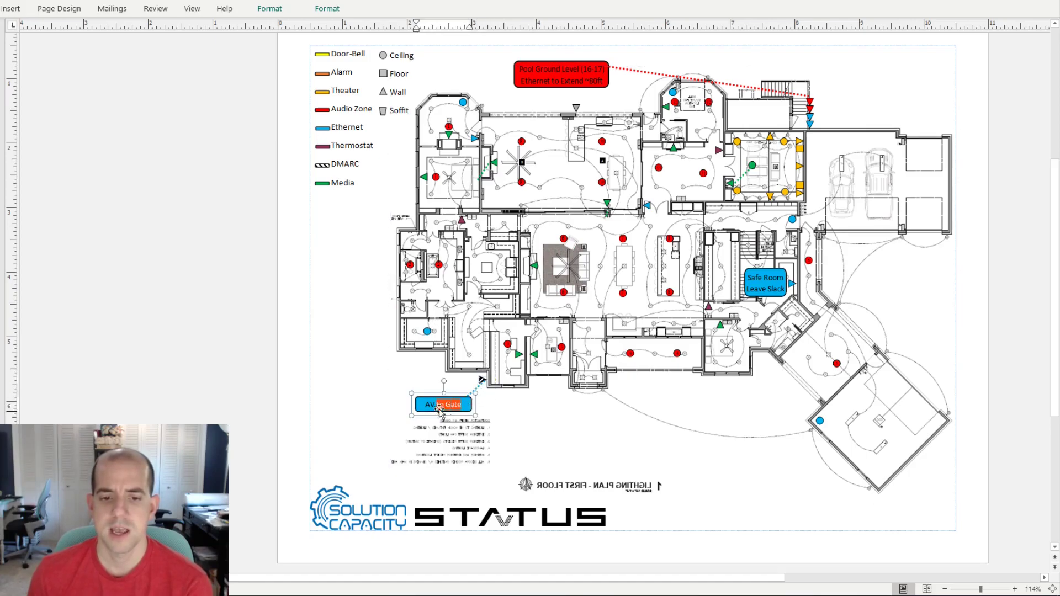
{"action": "left_click", "coordinate": [563, 418]}
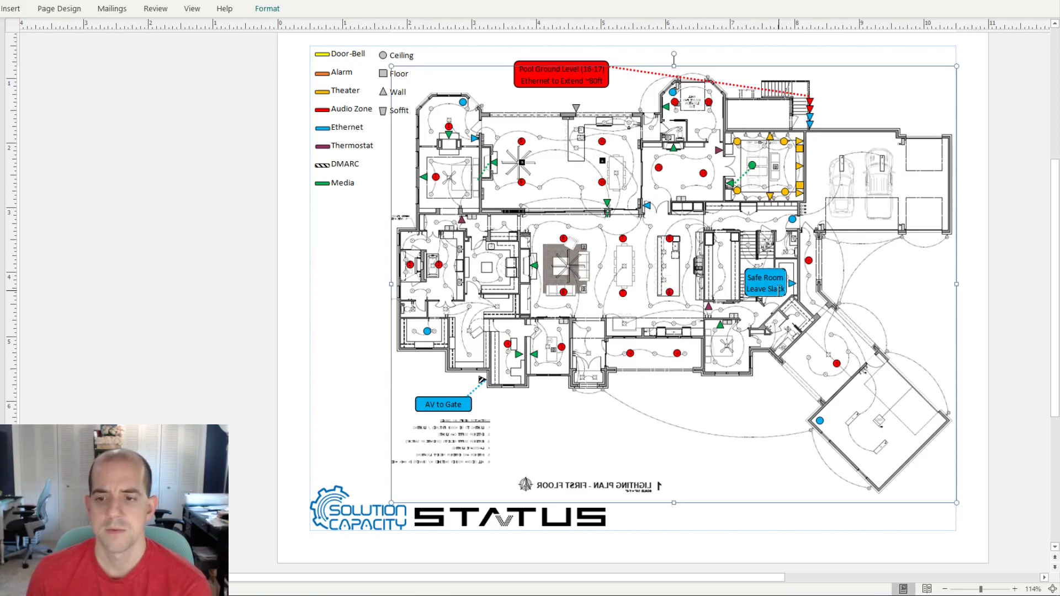
{"action": "left_click", "coordinate": [778, 290]}
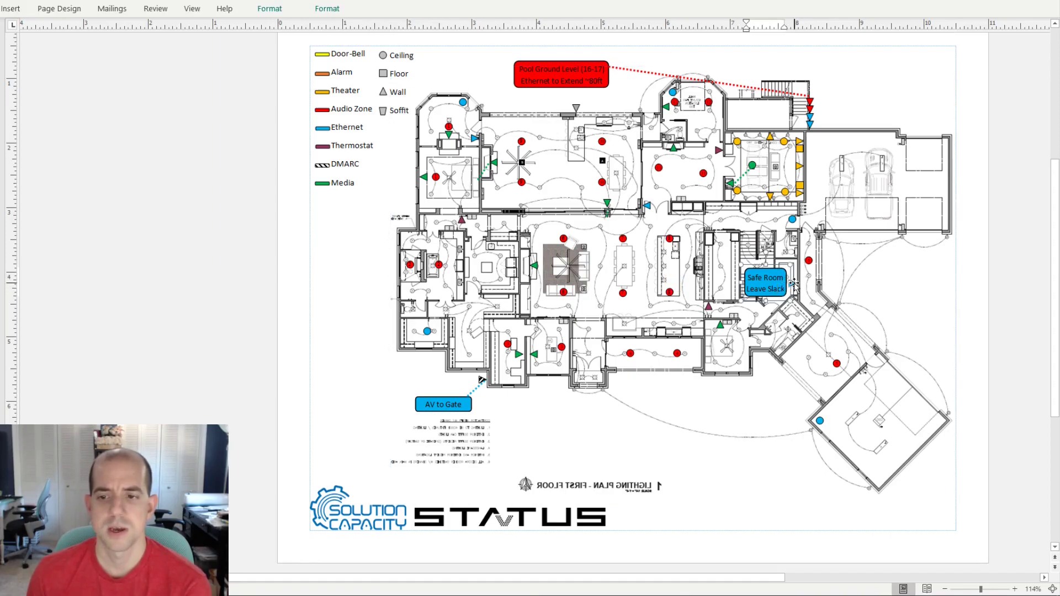
{"action": "left_click_drag", "start_coordinate": [797, 283], "coordinate": [798, 284]}
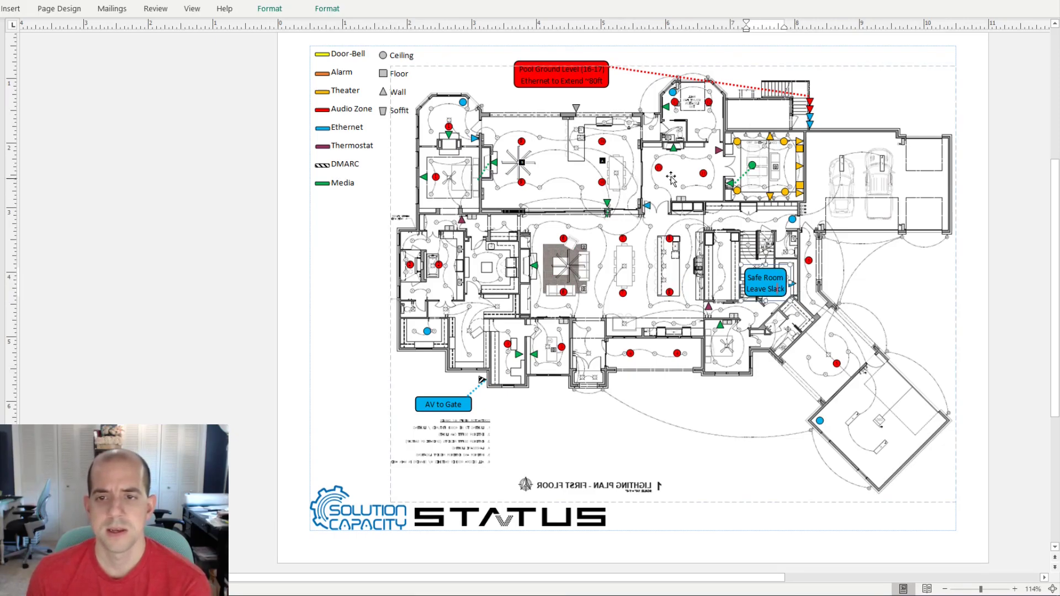
{"action": "left_click", "coordinate": [607, 82]}
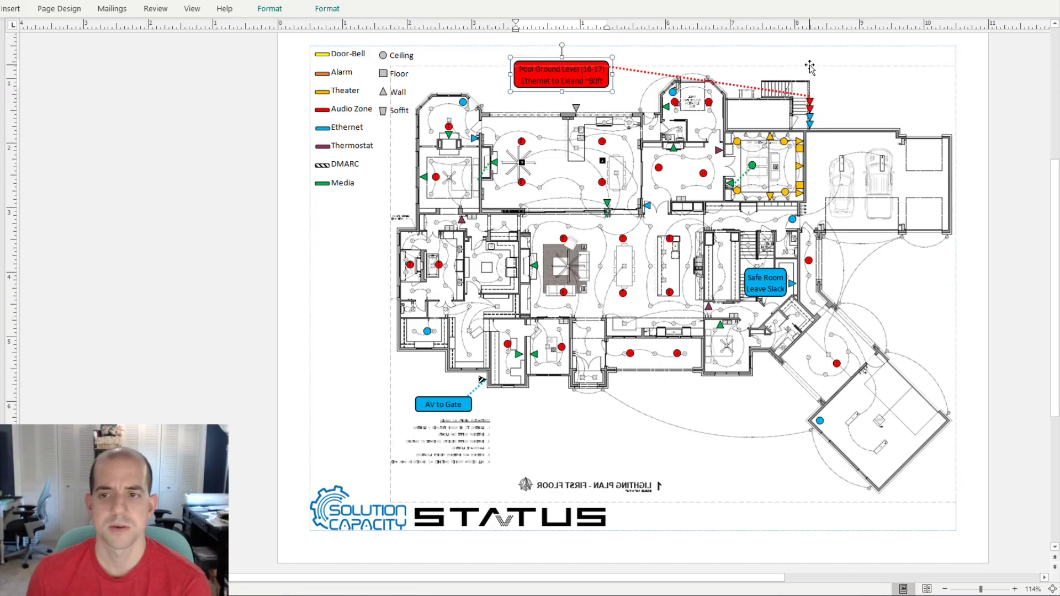
On the second-floor page, nudge the marker by the A/V box down and select the A/V boxes.
{"action": "key", "text": "ctrl+Page_Down"}
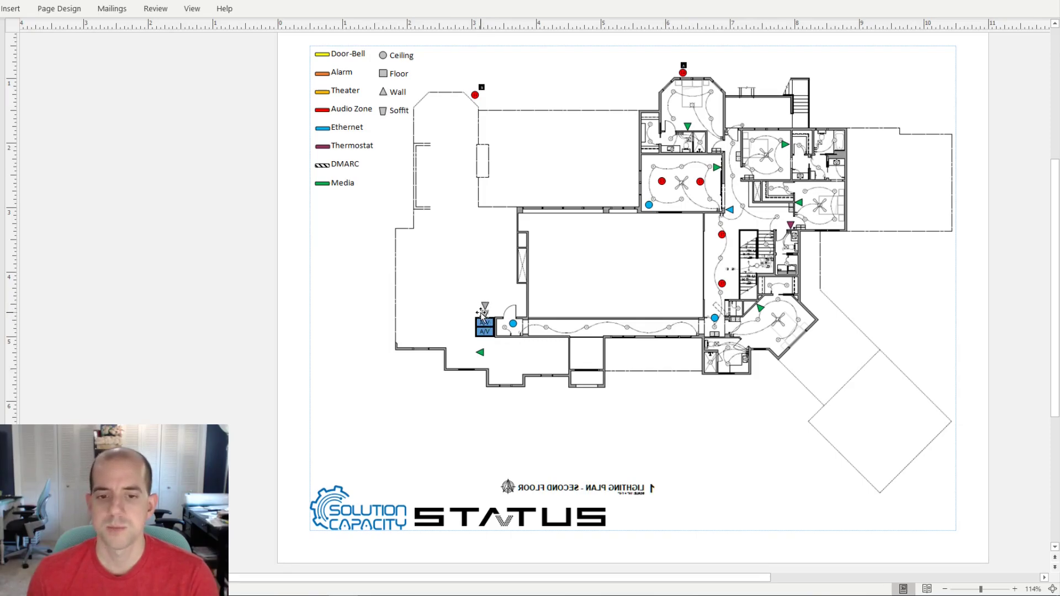
{"action": "mouse_move", "coordinate": [482, 313]}
{"action": "left_mouse_down"}
{"action": "mouse_move", "coordinate": [478, 353]}
{"action": "mouse_move", "coordinate": [491, 354]}
{"action": "mouse_move", "coordinate": [475, 356]}
{"action": "mouse_move", "coordinate": [476, 340]}
{"action": "mouse_move", "coordinate": [478, 370]}
{"action": "mouse_move", "coordinate": [480, 334]}
{"action": "mouse_move", "coordinate": [477, 365]}
{"action": "mouse_move", "coordinate": [480, 343]}
{"action": "left_mouse_up"}
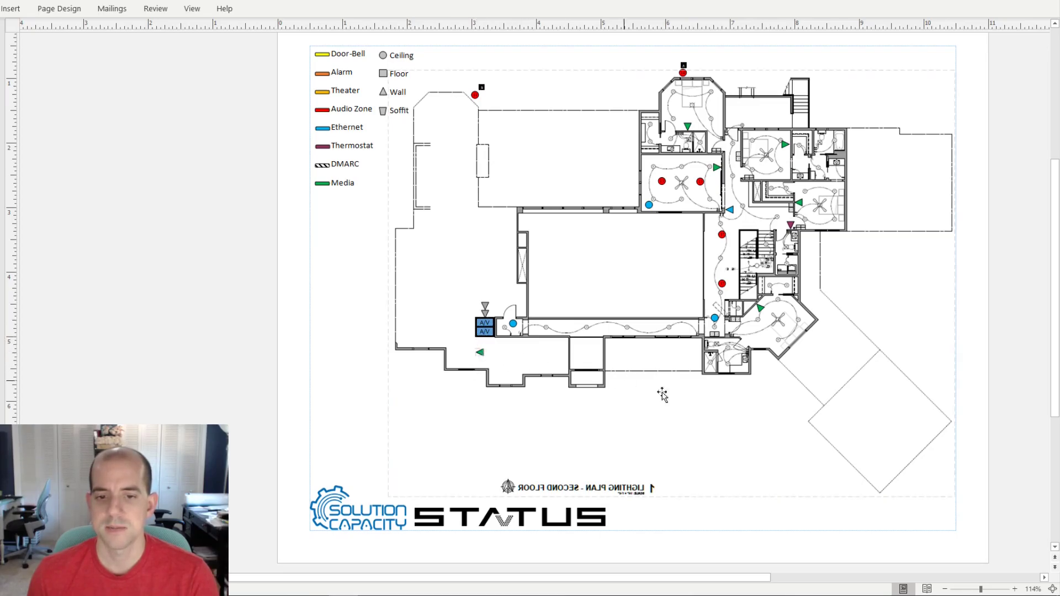
{"action": "left_click", "coordinate": [481, 331]}
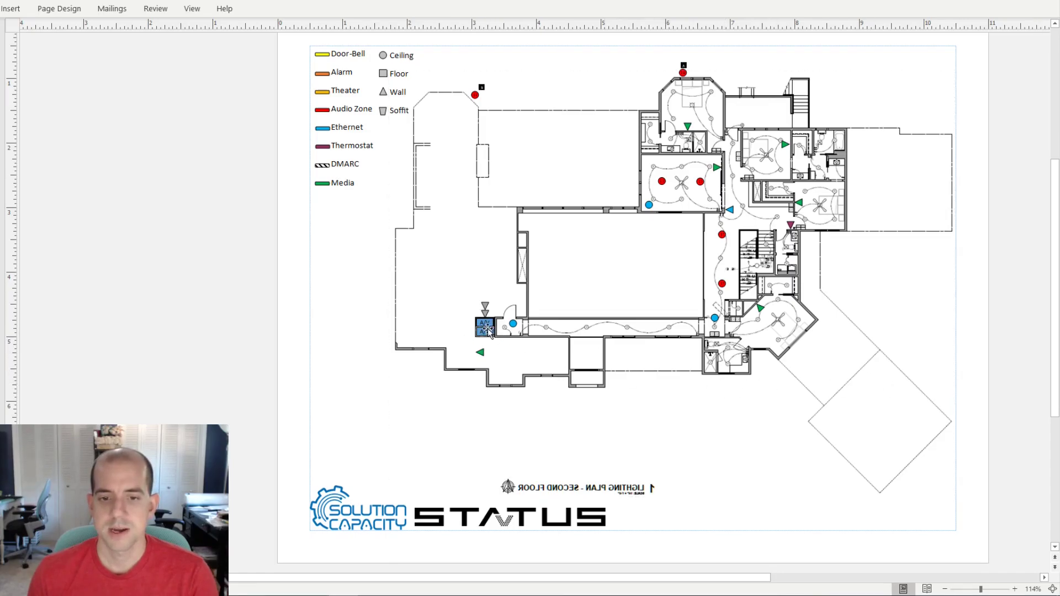
{"action": "left_click", "coordinate": [488, 326]}
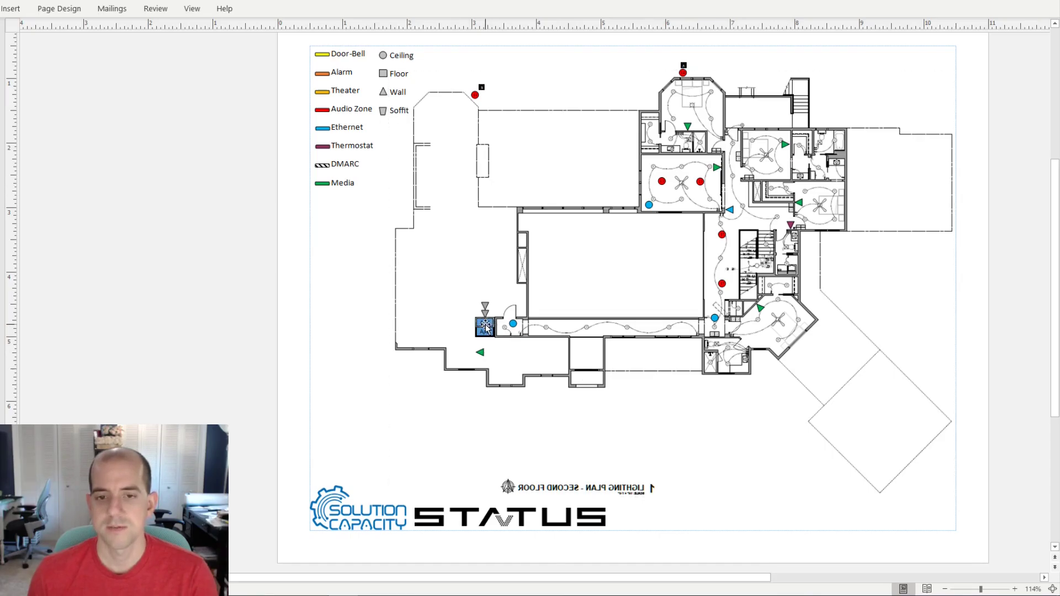
{"action": "left_click", "coordinate": [617, 249]}
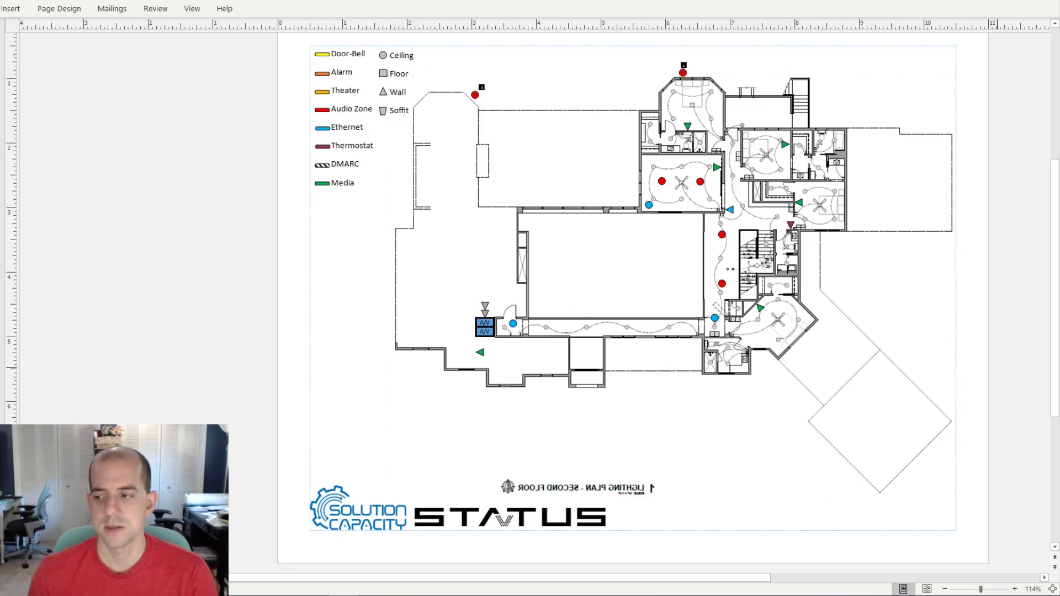
On the repeater page, inspect the lower-left, upper-middle and middle coverage circles, shifting the lower-left slightly.
{"action": "key", "text": "ctrl+Page_Down"}
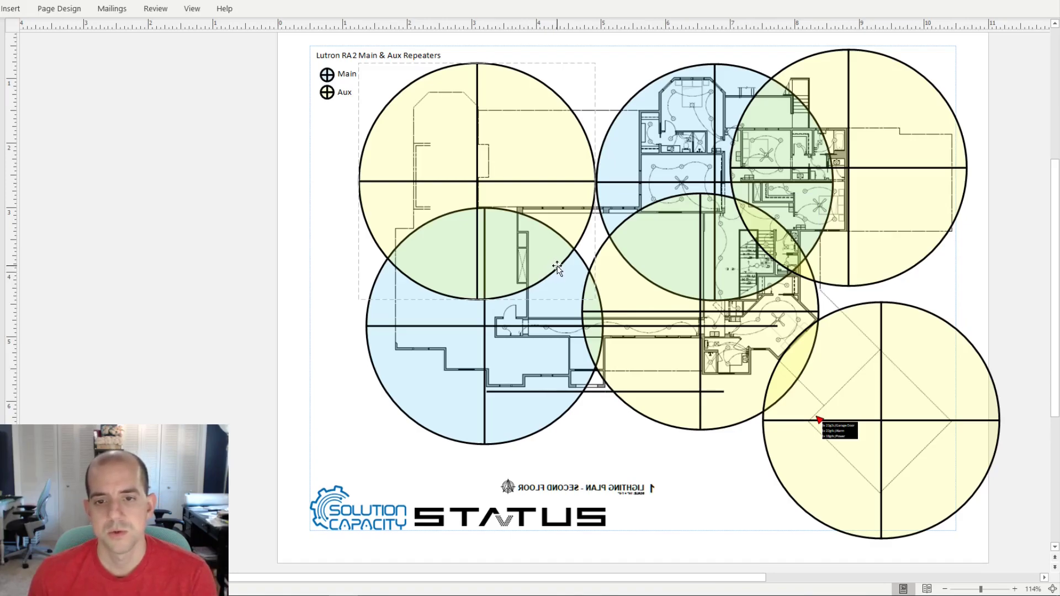
{"action": "left_click", "coordinate": [462, 378]}
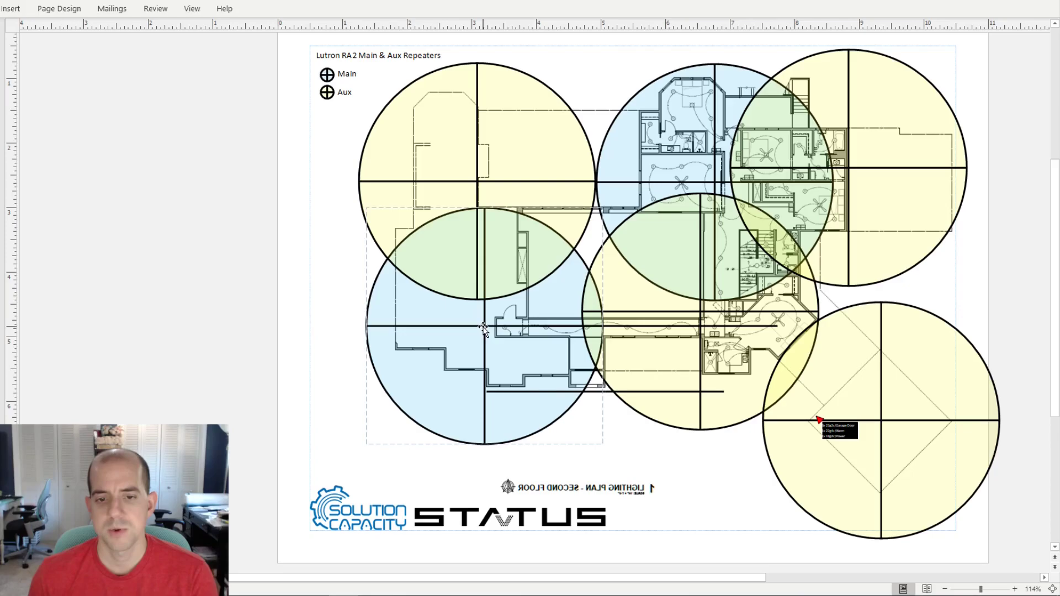
{"action": "mouse_move", "coordinate": [483, 326]}
{"action": "left_mouse_down"}
{"action": "mouse_move", "coordinate": [493, 355]}
{"action": "mouse_move", "coordinate": [504, 337]}
{"action": "mouse_move", "coordinate": [541, 336]}
{"action": "mouse_move", "coordinate": [484, 327]}
{"action": "left_mouse_up"}
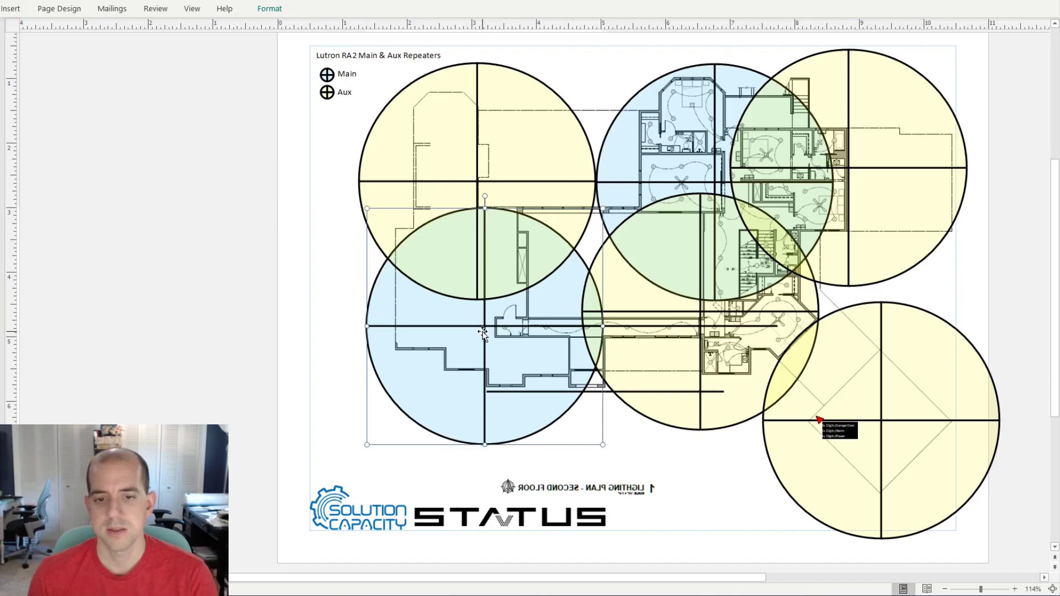
{"action": "left_click", "coordinate": [695, 175]}
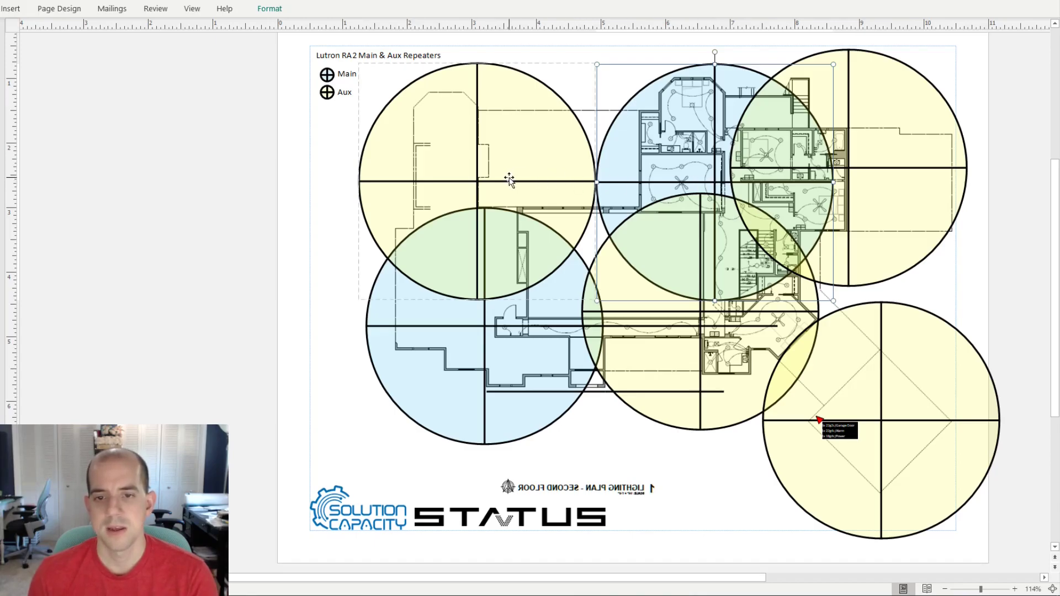
{"action": "left_click", "coordinate": [674, 362]}
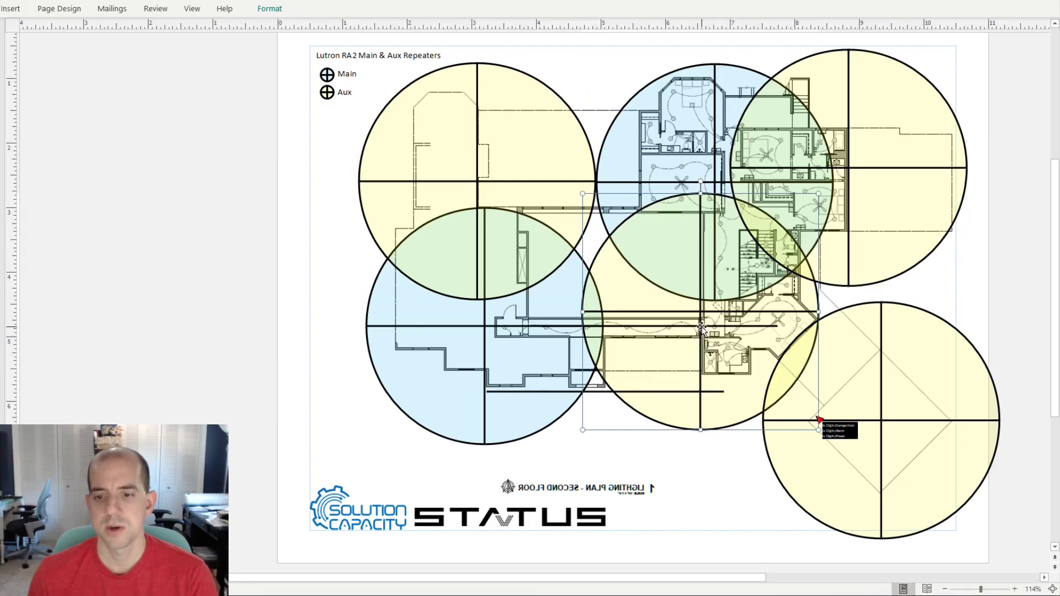
Click through the top-right, bottom-right and middle repeater circles and the small red marker.
{"action": "left_click", "coordinate": [868, 164]}
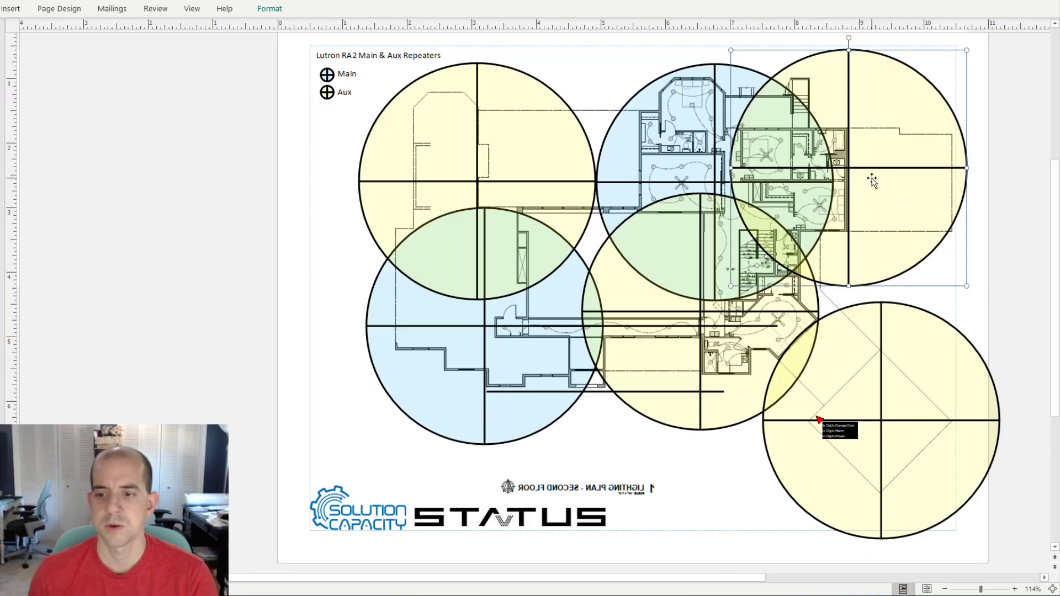
{"action": "left_click", "coordinate": [888, 407]}
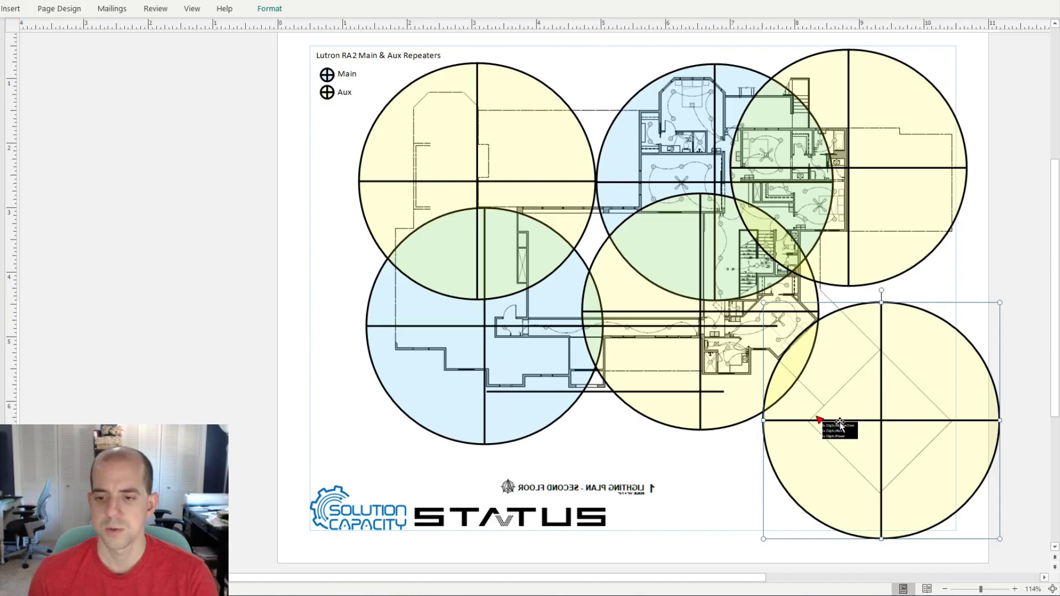
{"action": "left_click", "coordinate": [820, 420]}
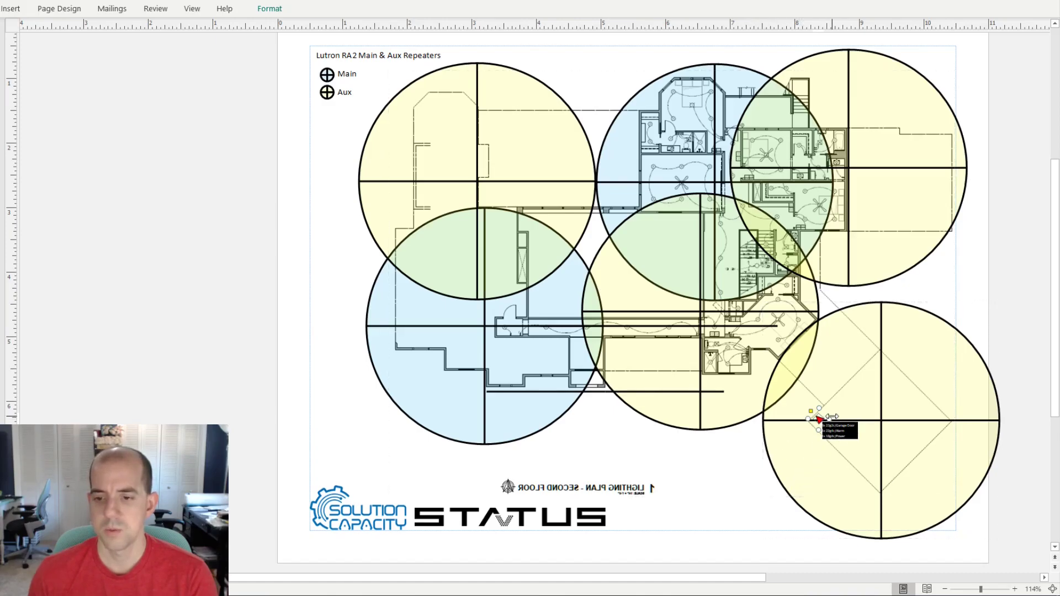
{"action": "left_click", "coordinate": [886, 411]}
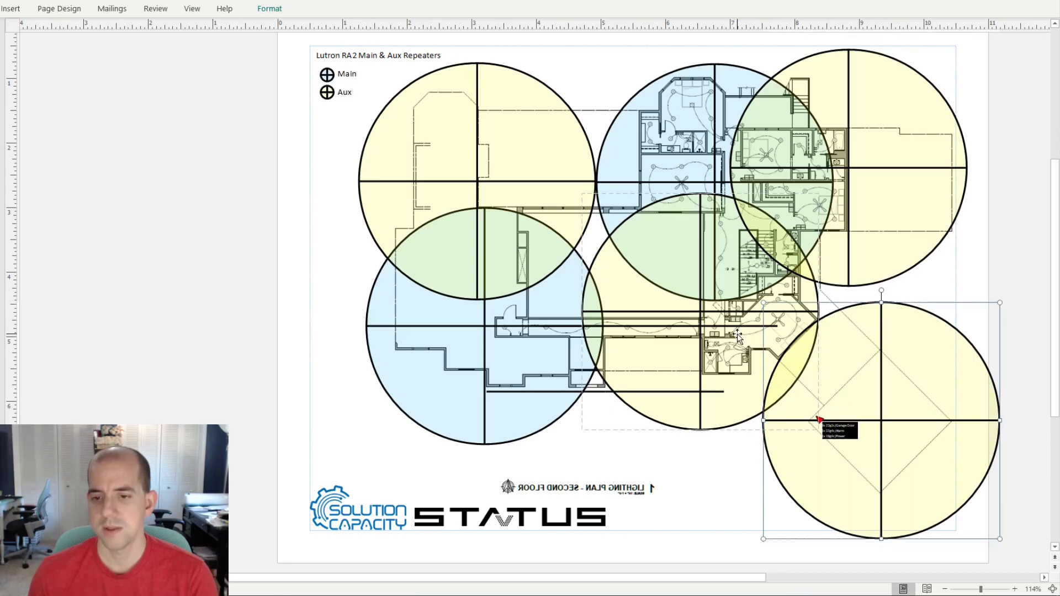
{"action": "left_click", "coordinate": [722, 346]}
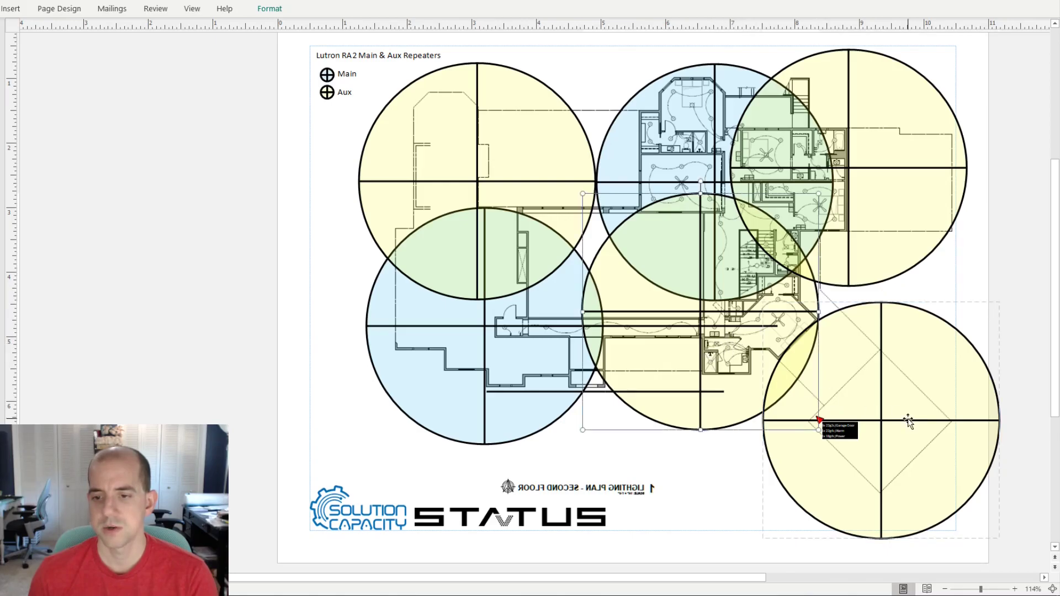
{"action": "left_click", "coordinate": [885, 419]}
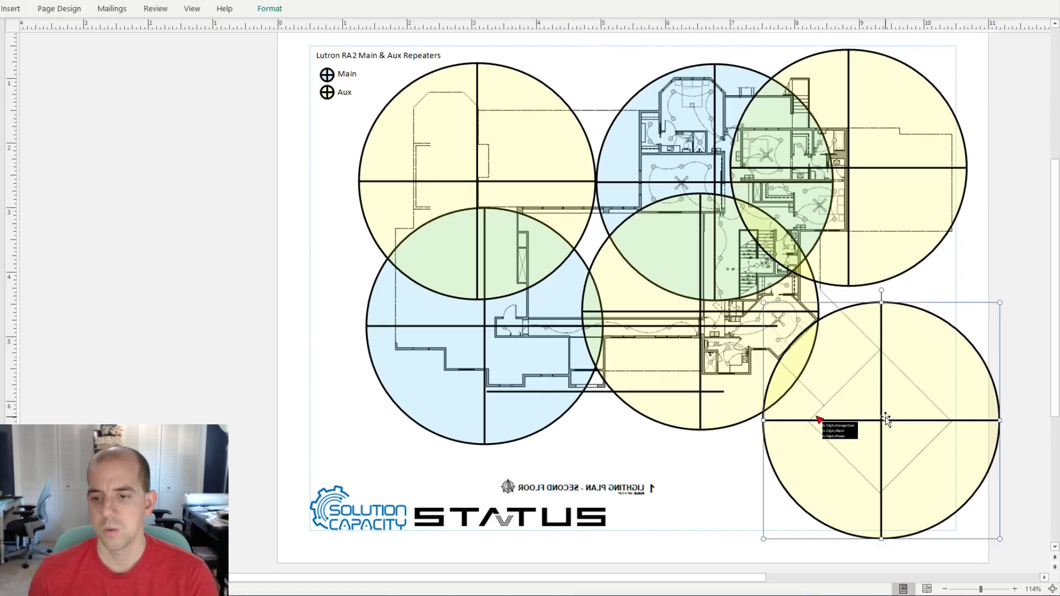
{"action": "left_click", "coordinate": [820, 418]}
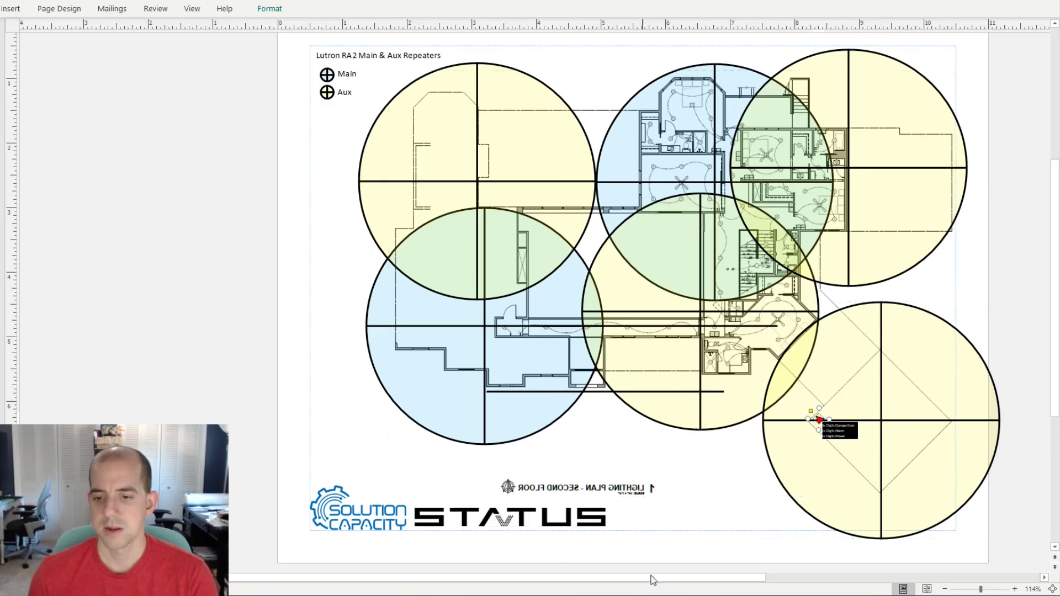
{"action": "left_click", "coordinate": [793, 401]}
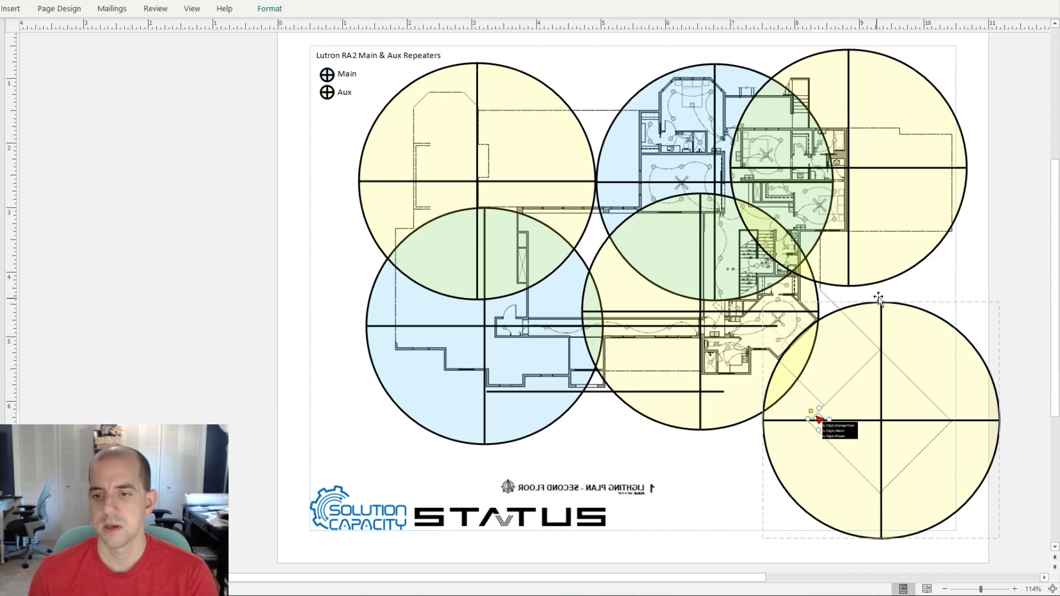
{"action": "left_click", "coordinate": [893, 280]}
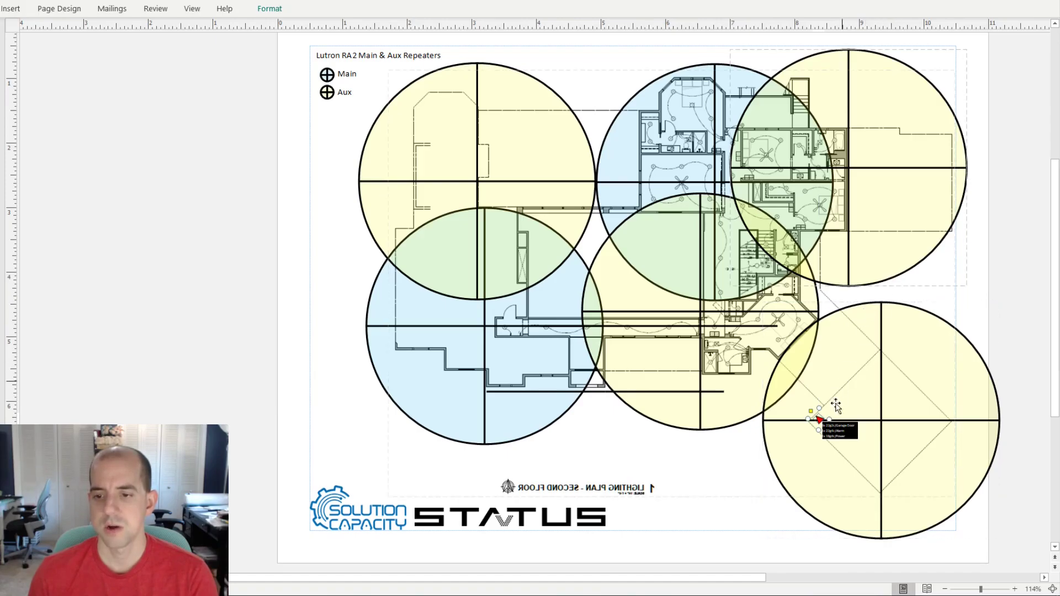
{"action": "left_click", "coordinate": [820, 423]}
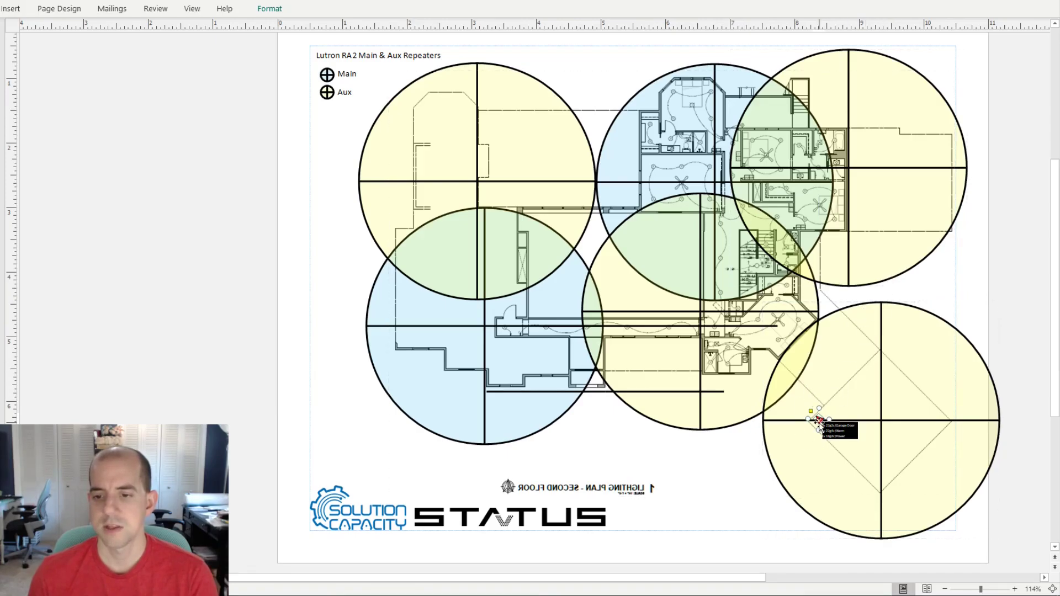
On the roof plan, check the camera markers and Gate Diagram label, then drag the upper marker down slightly.
{"action": "key", "text": "ctrl+Page_Down"}
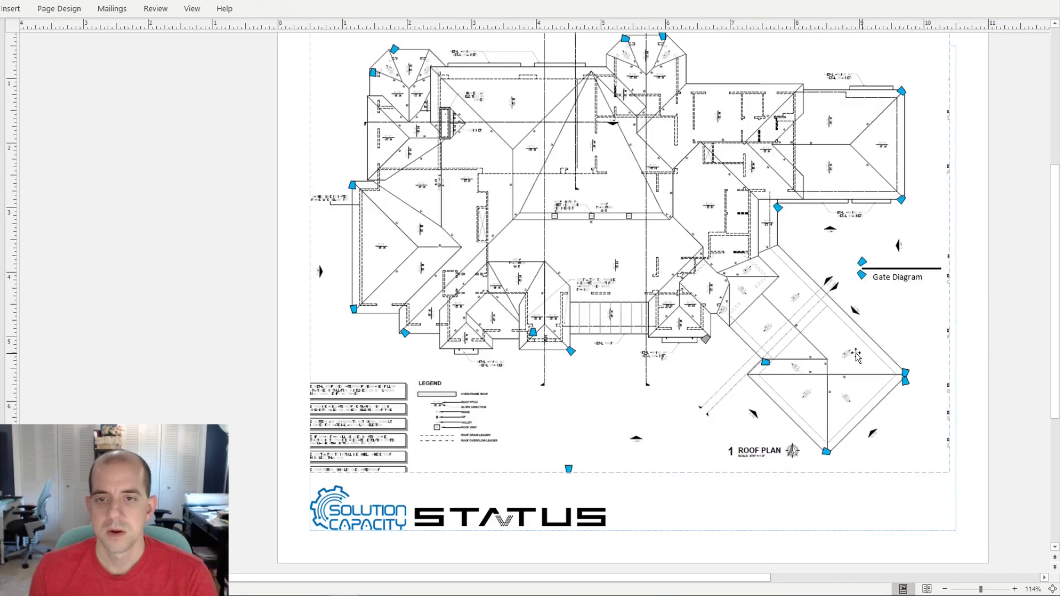
{"action": "scroll", "coordinate": [854, 361], "scroll_direction": "up", "scroll_amount": 1}
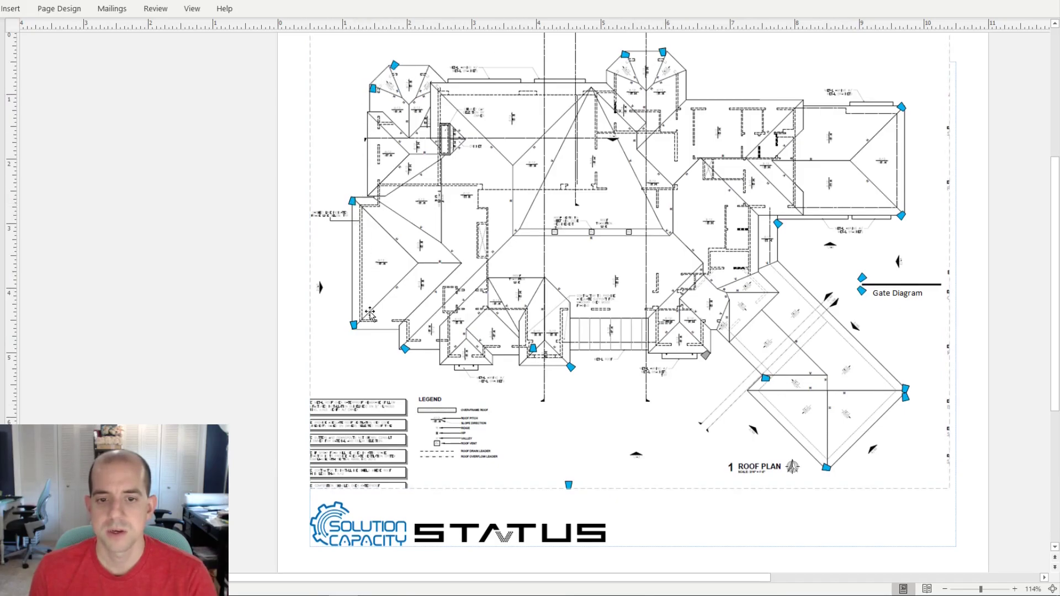
{"action": "left_click", "coordinate": [536, 351]}
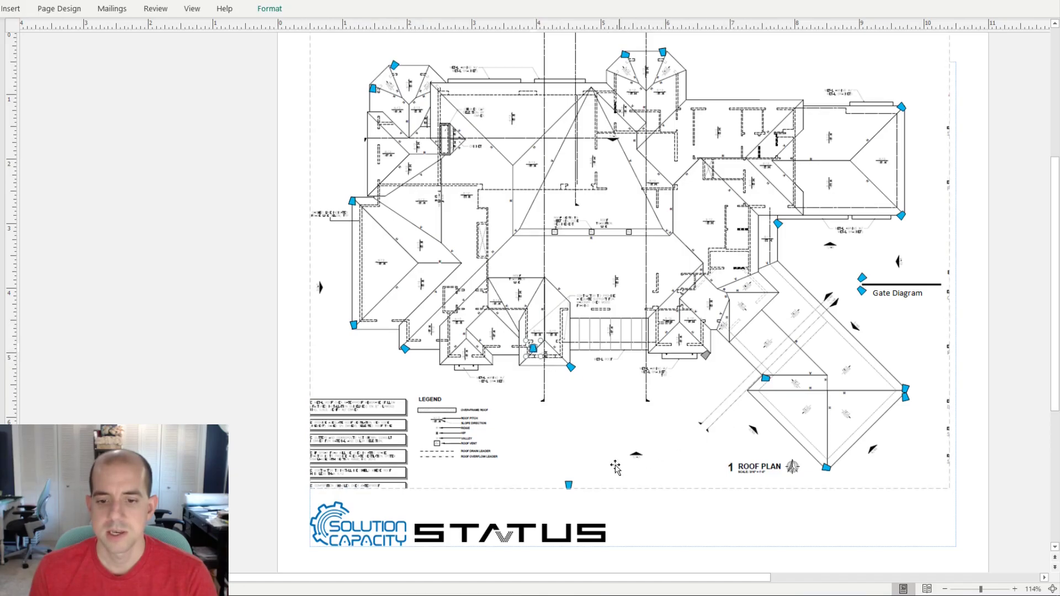
{"action": "left_click", "coordinate": [569, 485]}
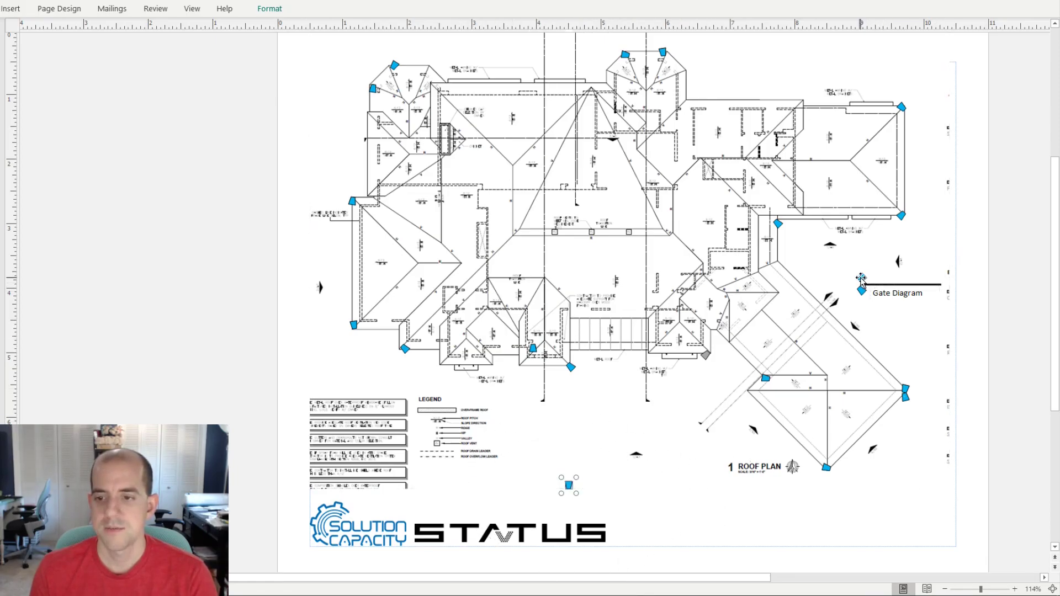
{"action": "left_click", "coordinate": [887, 293]}
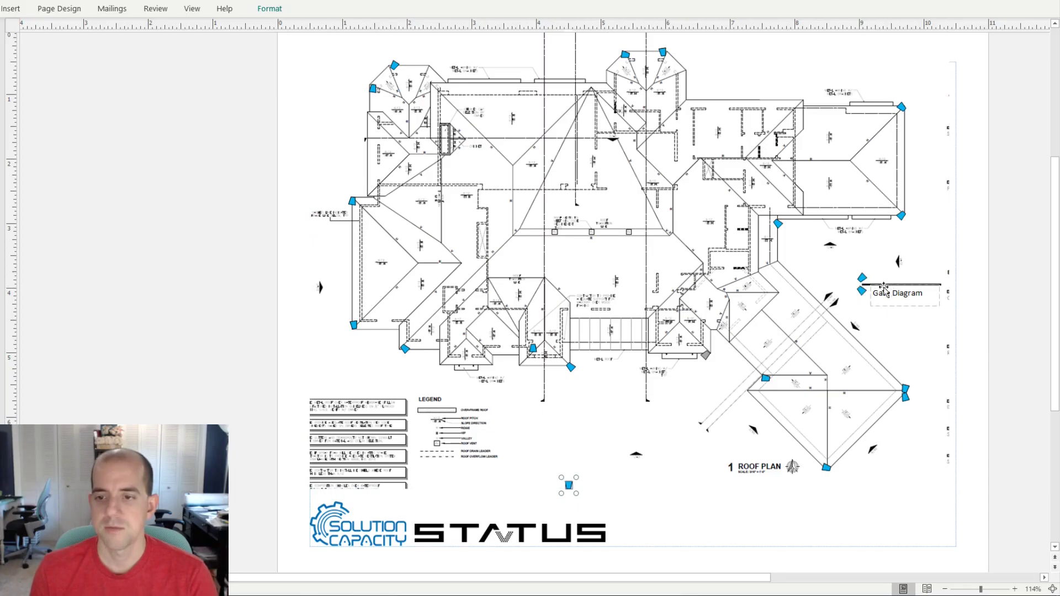
{"action": "left_click", "coordinate": [863, 278]}
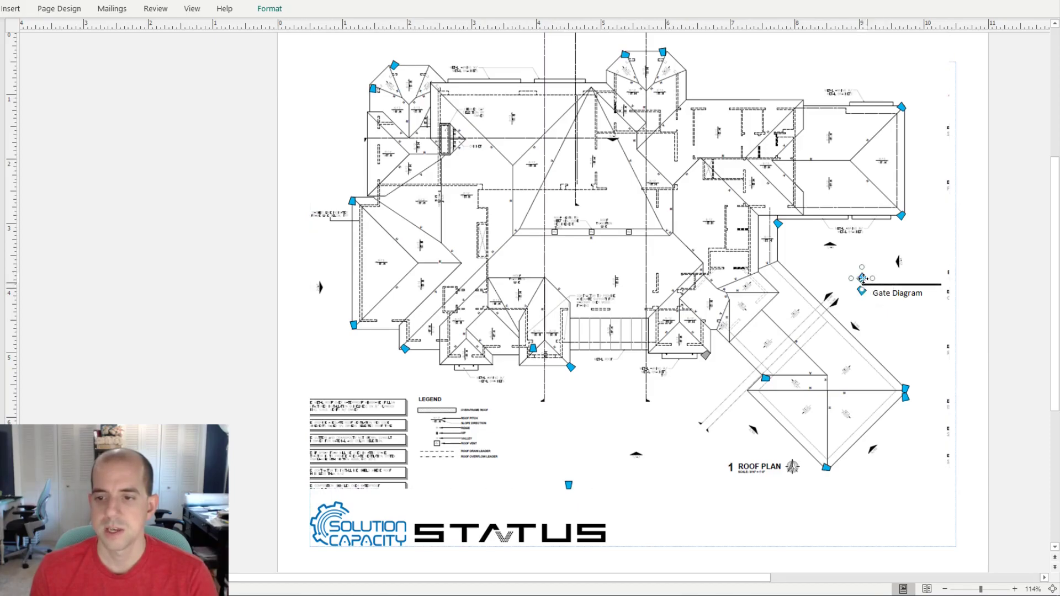
{"action": "left_click_drag", "start_coordinate": [865, 282], "coordinate": [864, 294]}
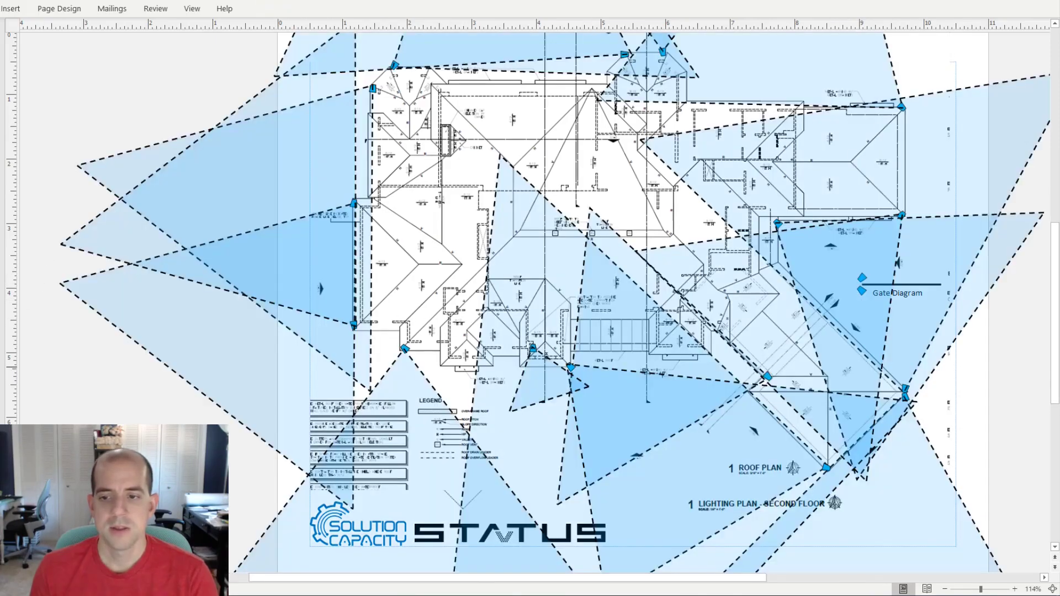
Drag the camera view triangles near the Gate Diagram up and right into their coverage positions.
{"action": "left_click", "coordinate": [892, 161]}
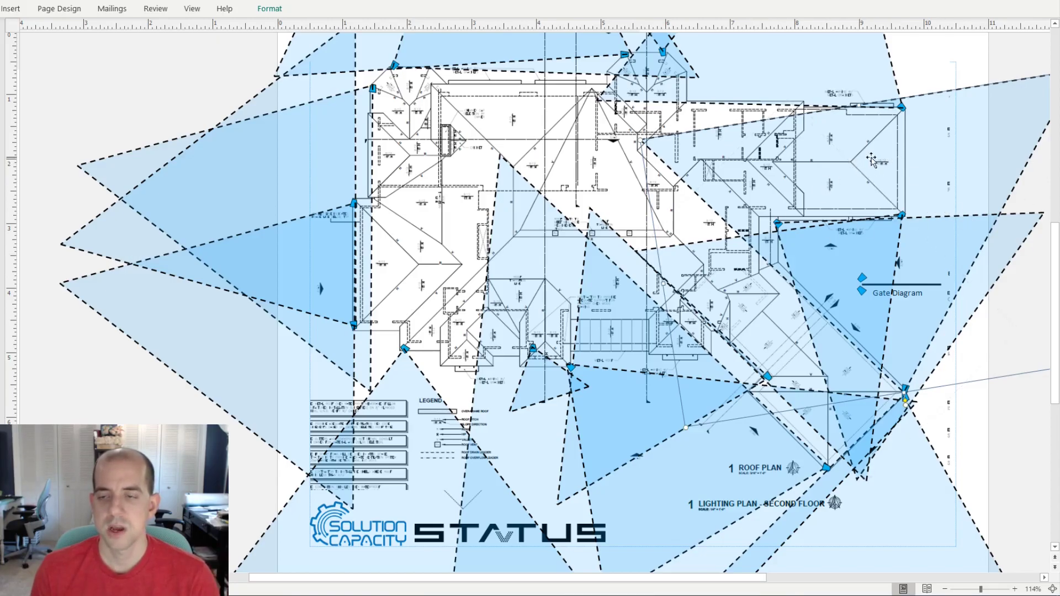
{"action": "left_click_drag", "start_coordinate": [905, 390], "coordinate": [789, 239]}
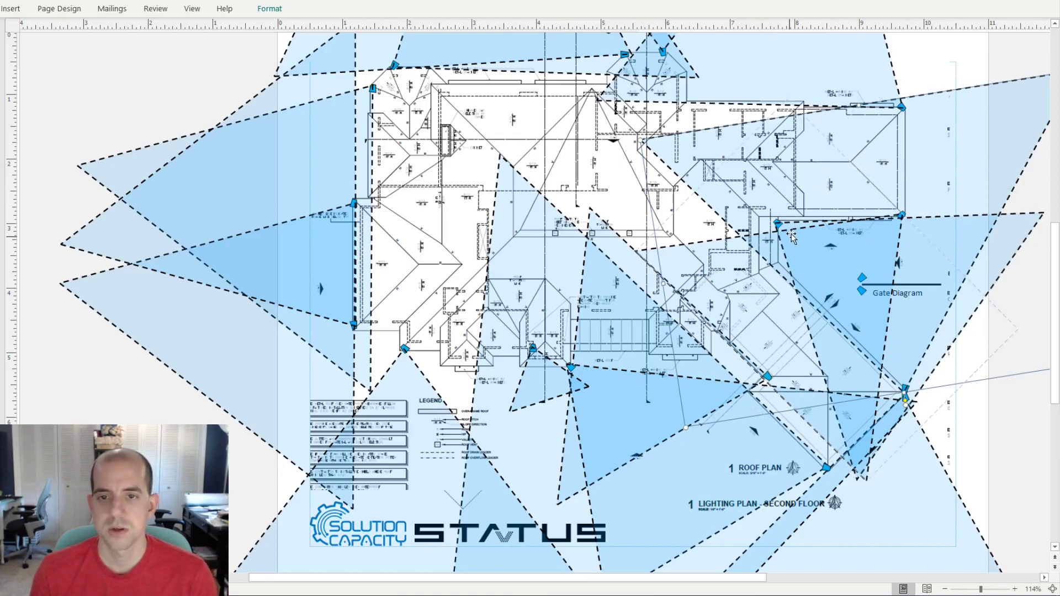
{"action": "left_click", "coordinate": [844, 274]}
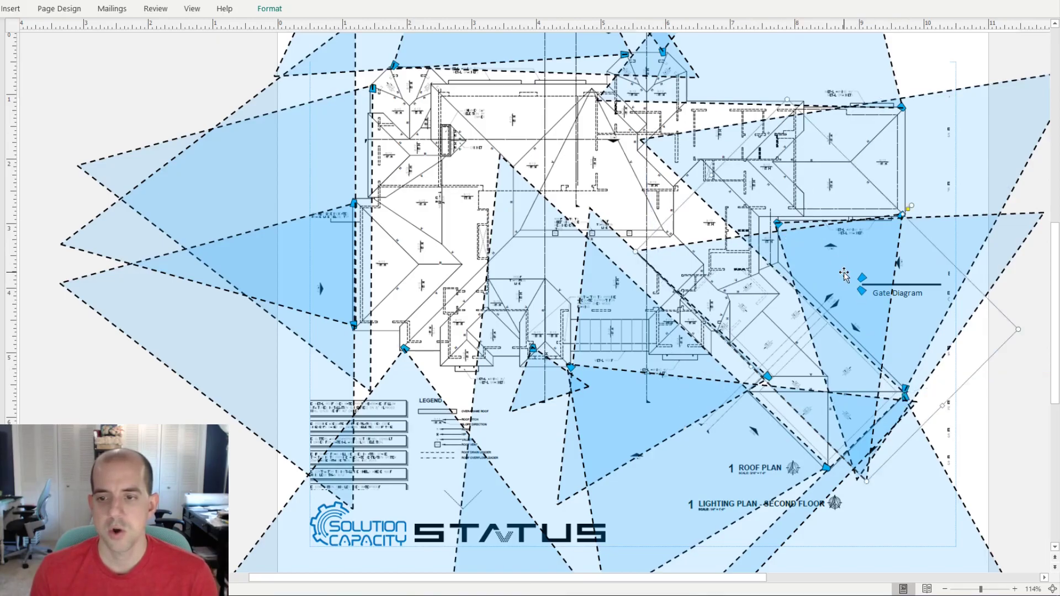
{"action": "left_click_drag", "start_coordinate": [843, 274], "coordinate": [910, 167]}
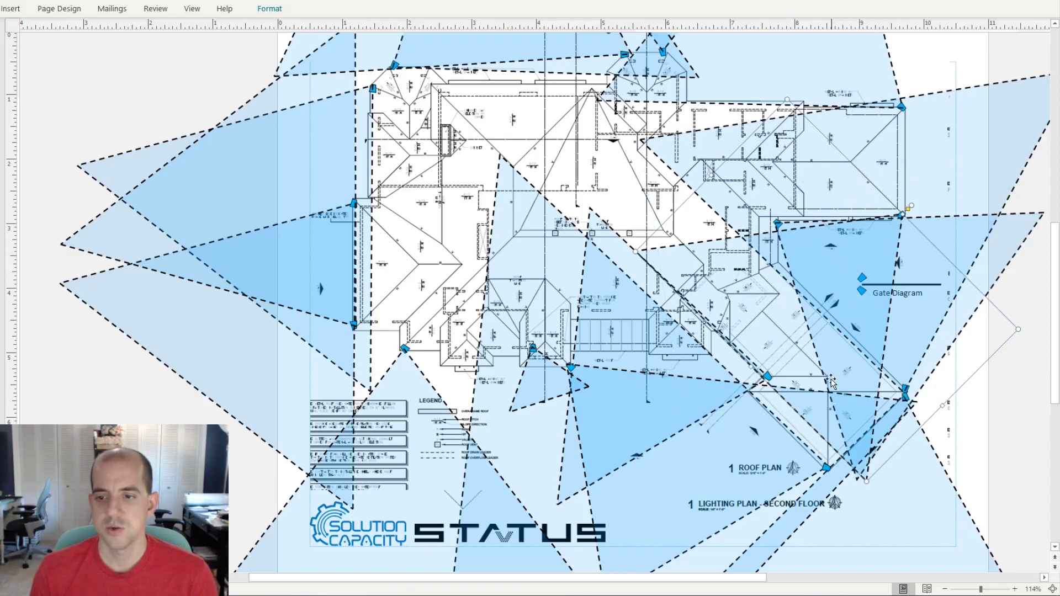
{"action": "left_click_drag", "start_coordinate": [831, 381], "coordinate": [848, 221]}
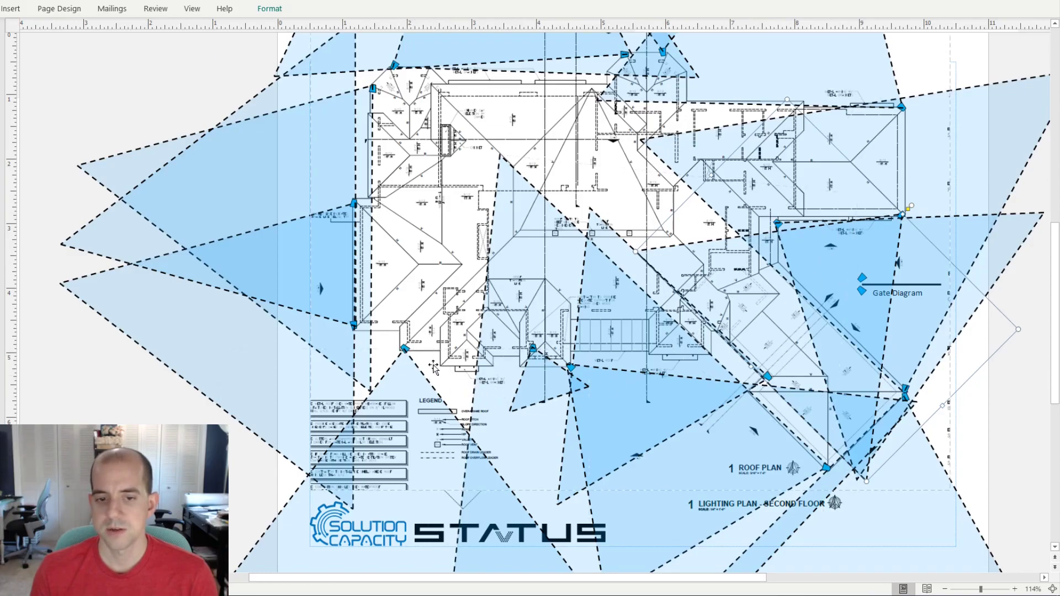
{"action": "left_click", "coordinate": [497, 407]}
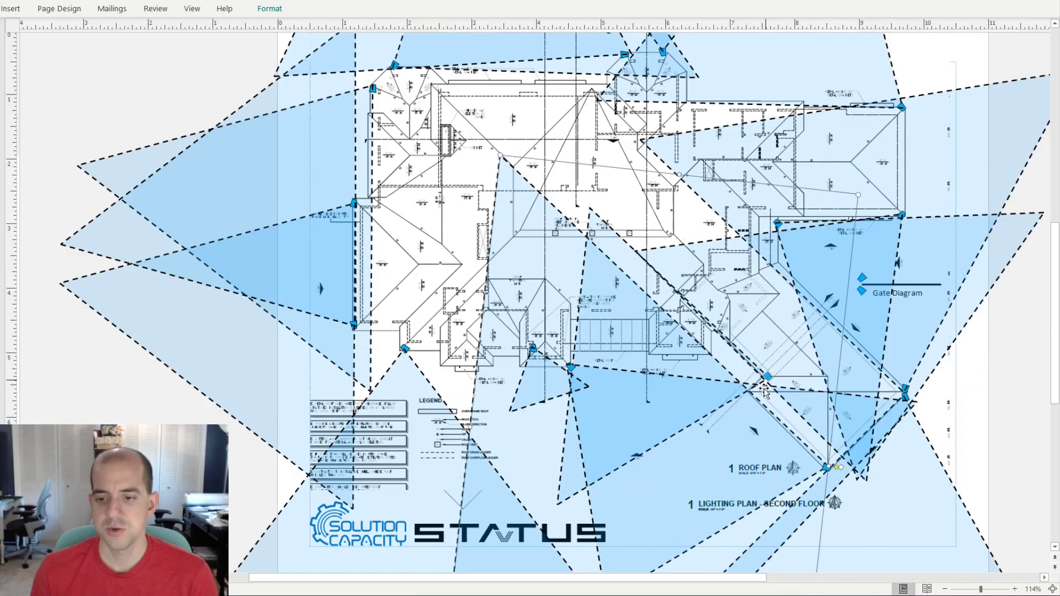
Select the lower-right coverage shape, then move on to the first-floor sensor plan page.
{"action": "left_click", "coordinate": [826, 476]}
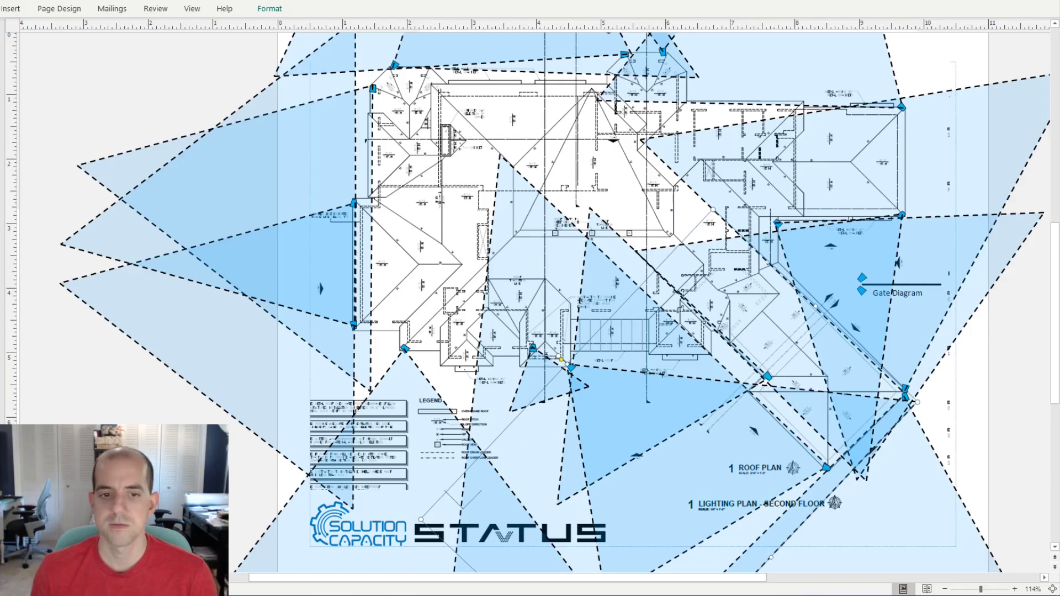
{"action": "scroll", "coordinate": [654, 386], "scroll_direction": "down", "scroll_amount": 1}
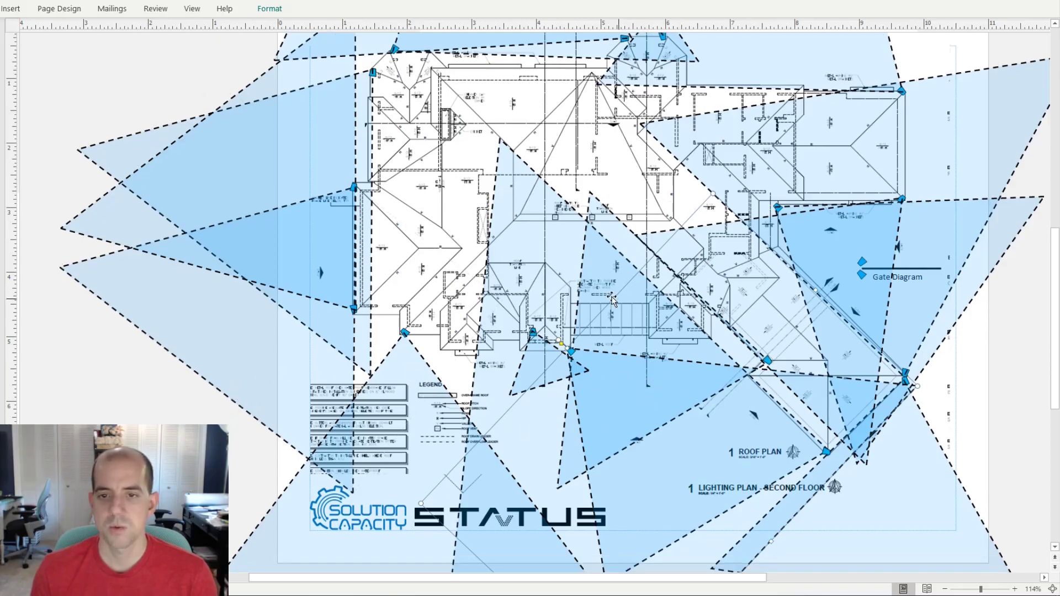
{"action": "scroll", "coordinate": [611, 299], "scroll_direction": "up", "scroll_amount": 1}
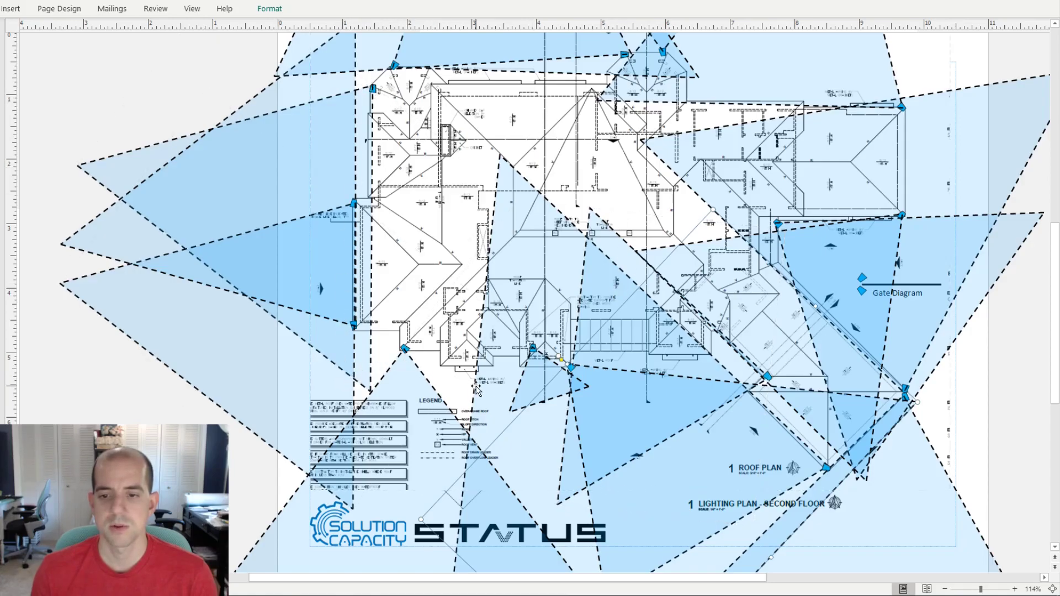
{"action": "key", "text": "ctrl+Page_Down"}
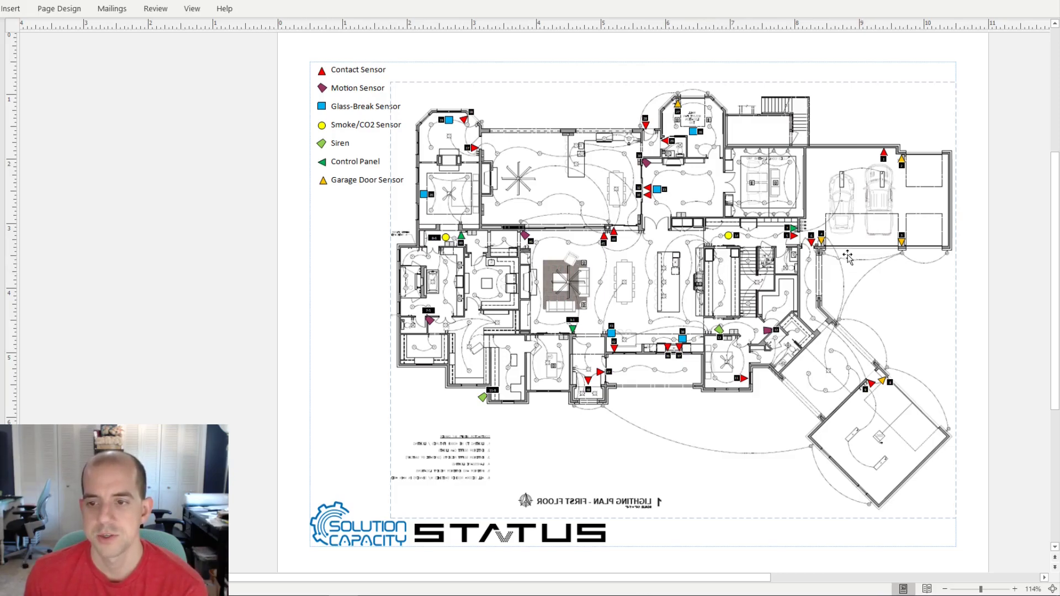
{"action": "left_click", "coordinate": [822, 242]}
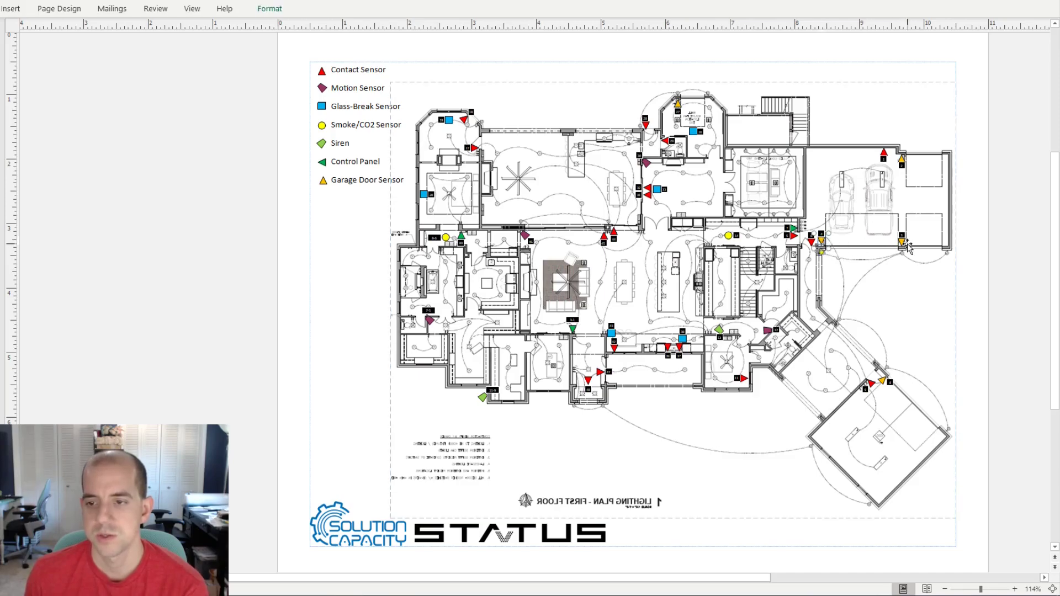
{"action": "left_click", "coordinate": [677, 105]}
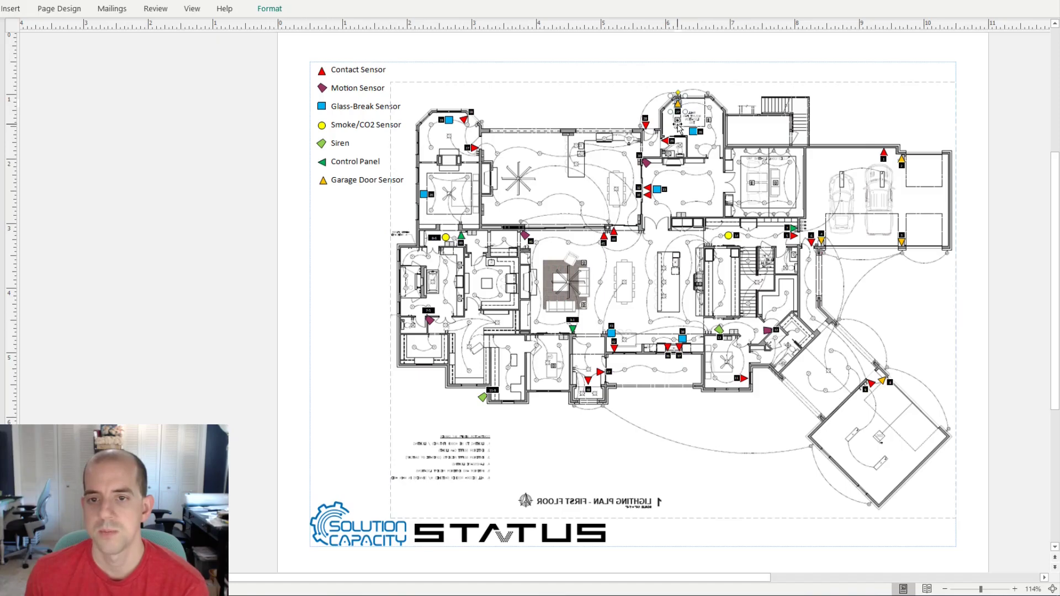
{"action": "left_click", "coordinate": [588, 381]}
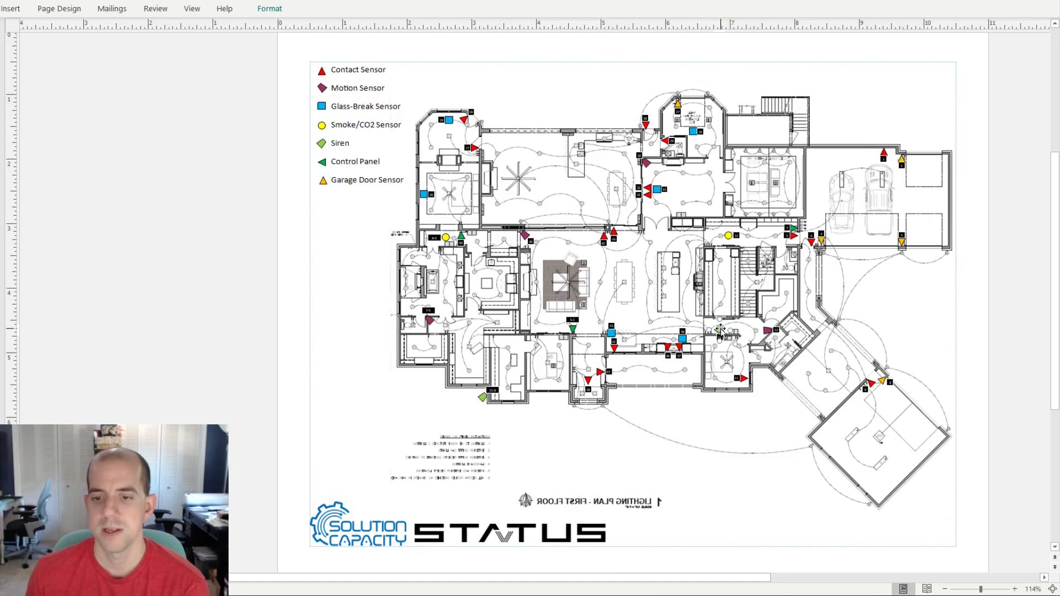
{"action": "left_click", "coordinate": [482, 397]}
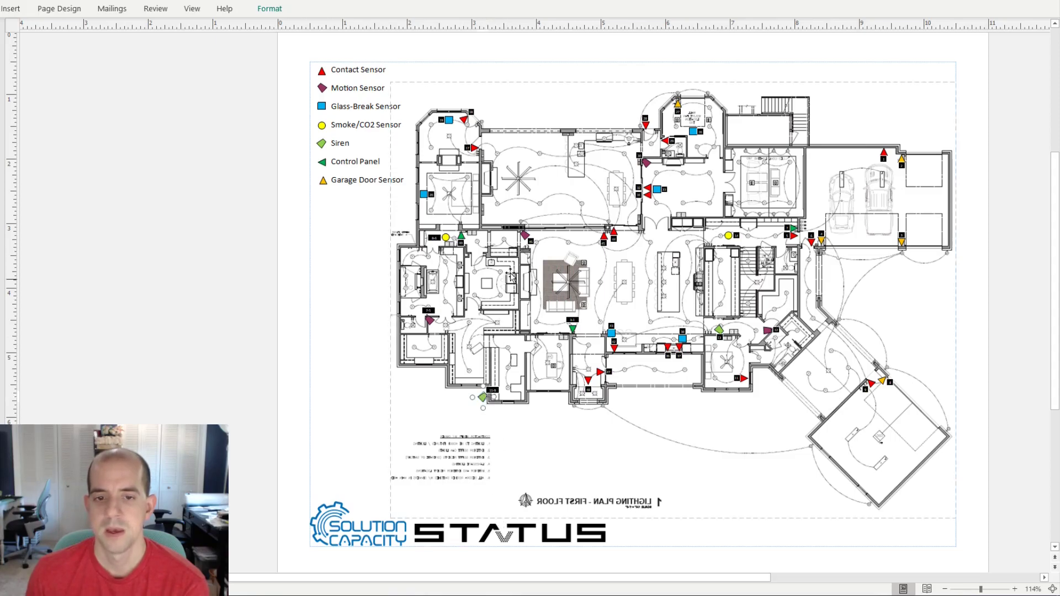
{"action": "left_click", "coordinate": [524, 235]}
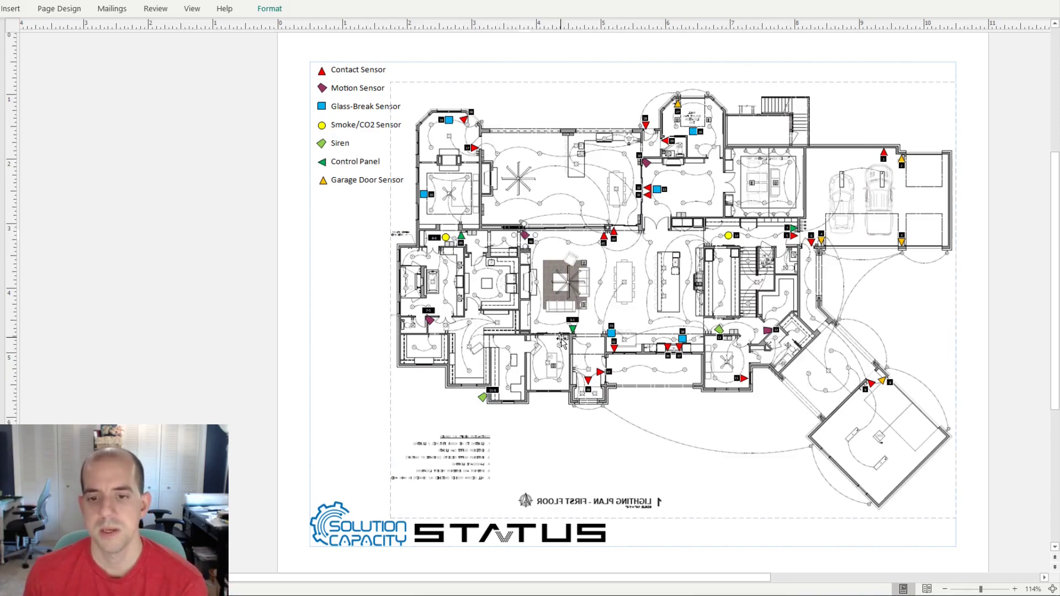
{"action": "left_click", "coordinate": [589, 381]}
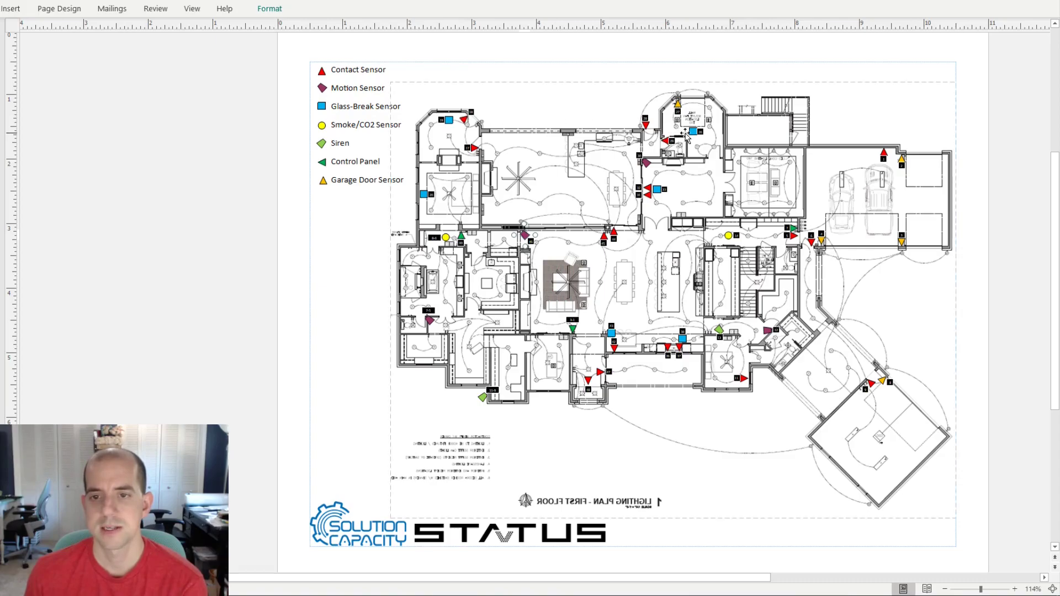
{"action": "left_click", "coordinate": [712, 115]}
{"action": "left_click_drag", "start_coordinate": [713, 115], "coordinate": [699, 133]}
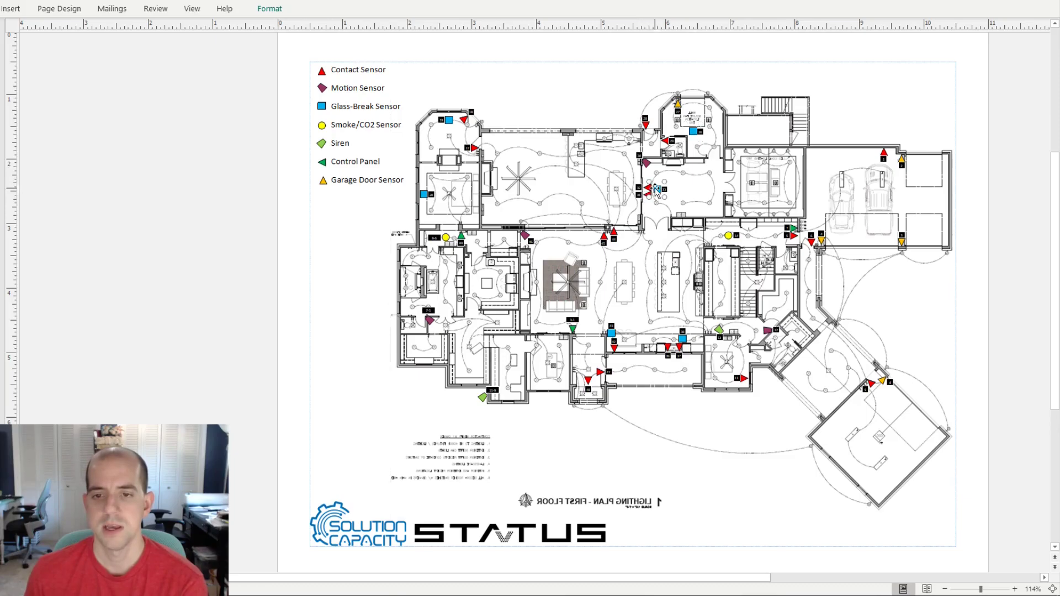
{"action": "left_click", "coordinate": [450, 120]}
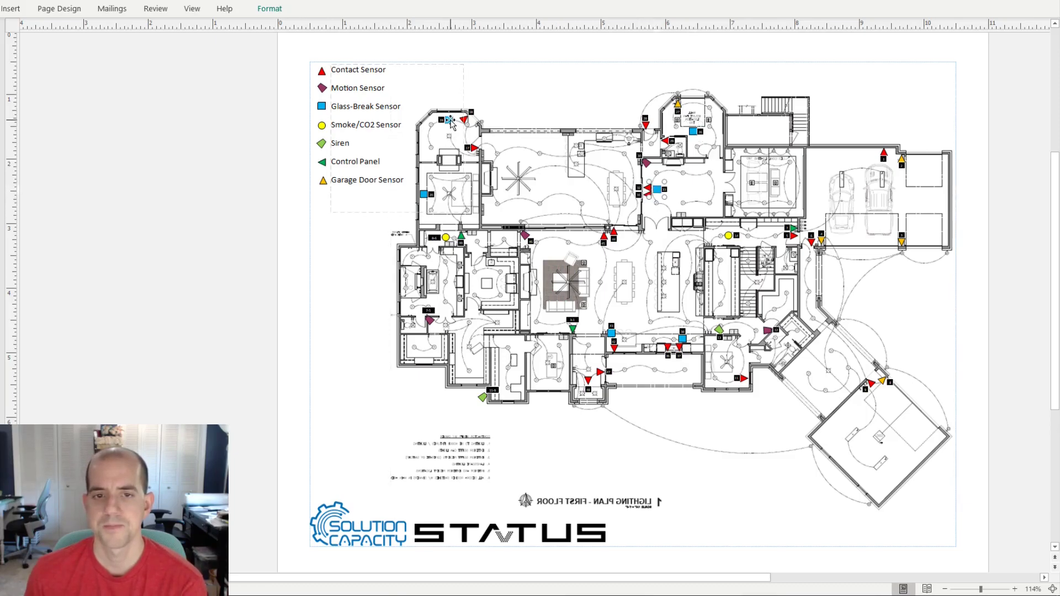
{"action": "left_click", "coordinate": [471, 118]}
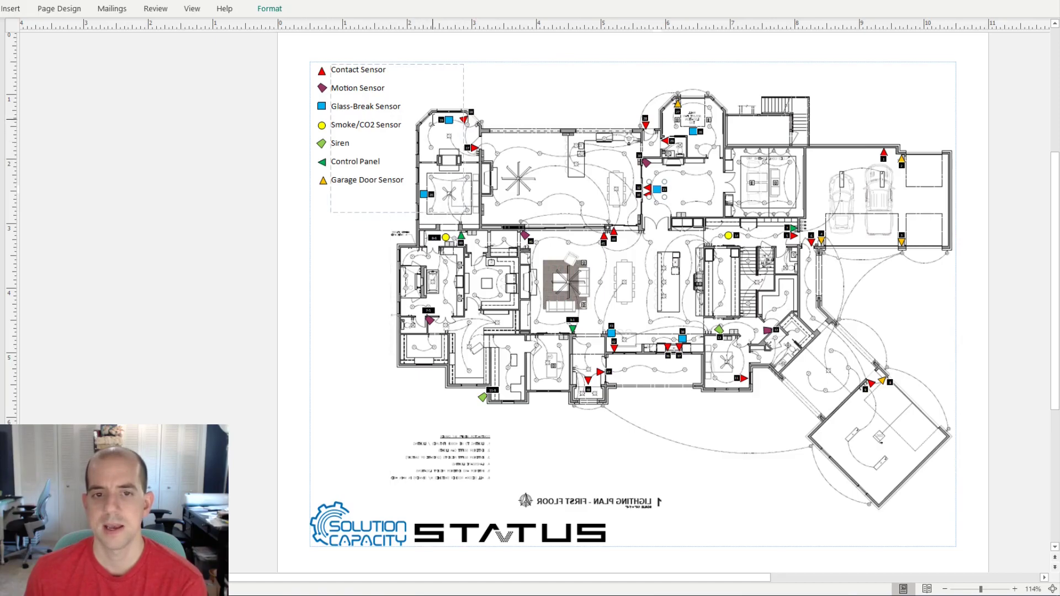
{"action": "left_click", "coordinate": [426, 195]}
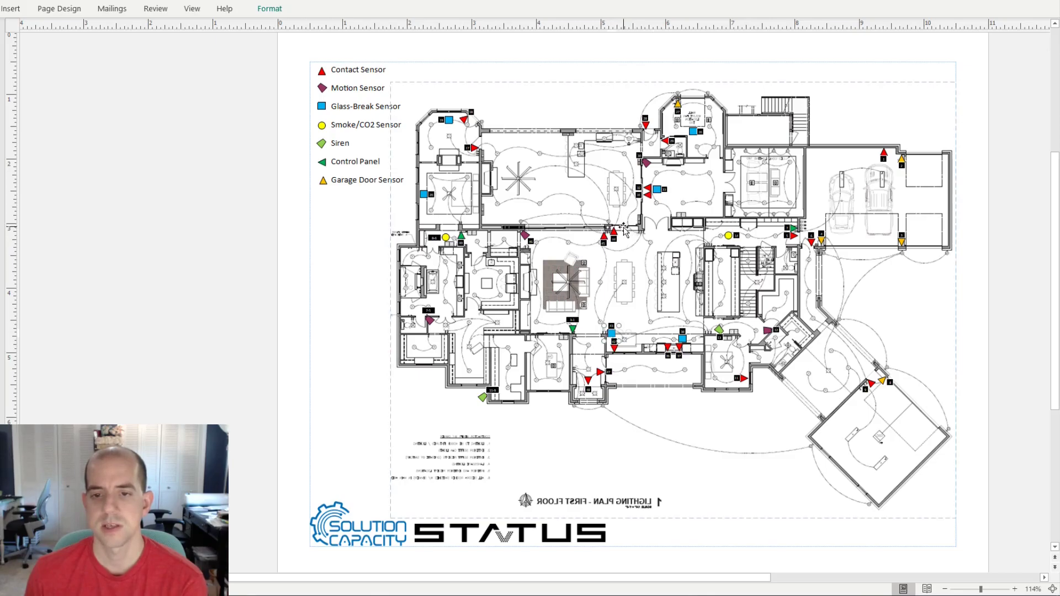
{"action": "left_click", "coordinate": [628, 362]}
{"action": "left_click", "coordinate": [682, 337]}
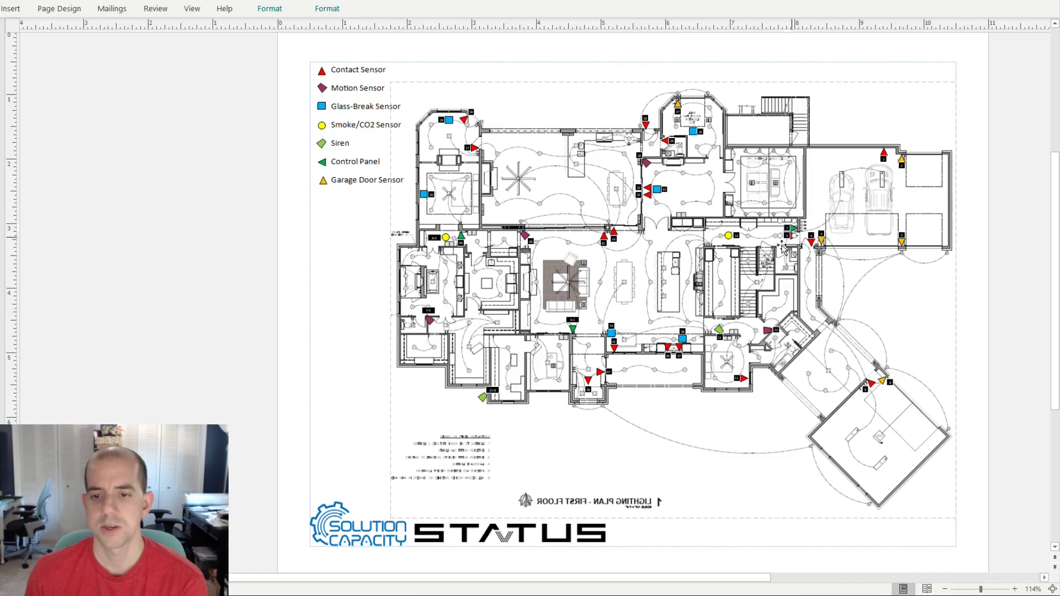
{"action": "left_click", "coordinate": [572, 330]}
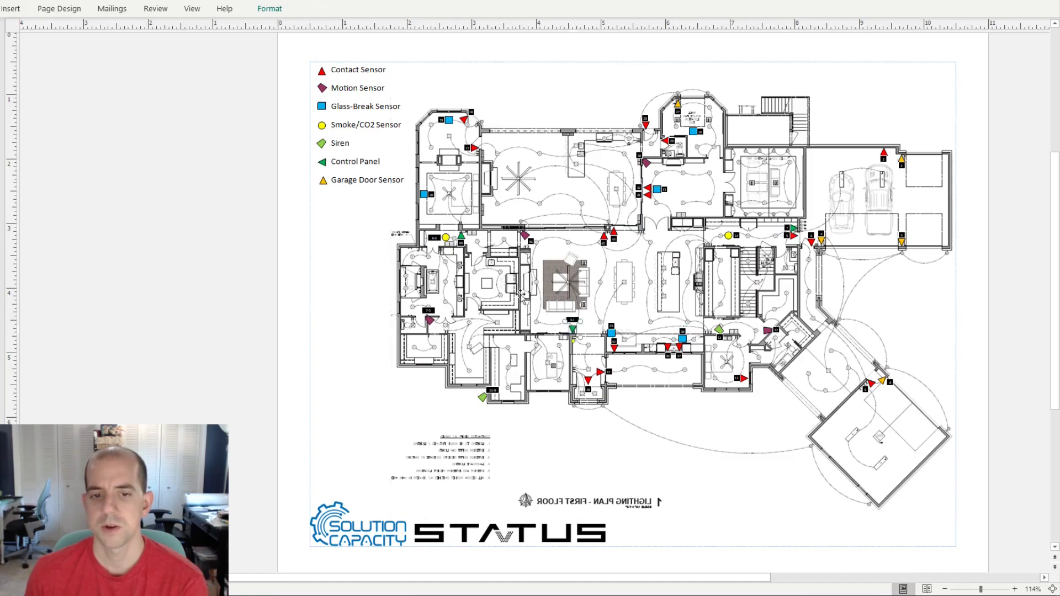
{"action": "left_click", "coordinate": [462, 236]}
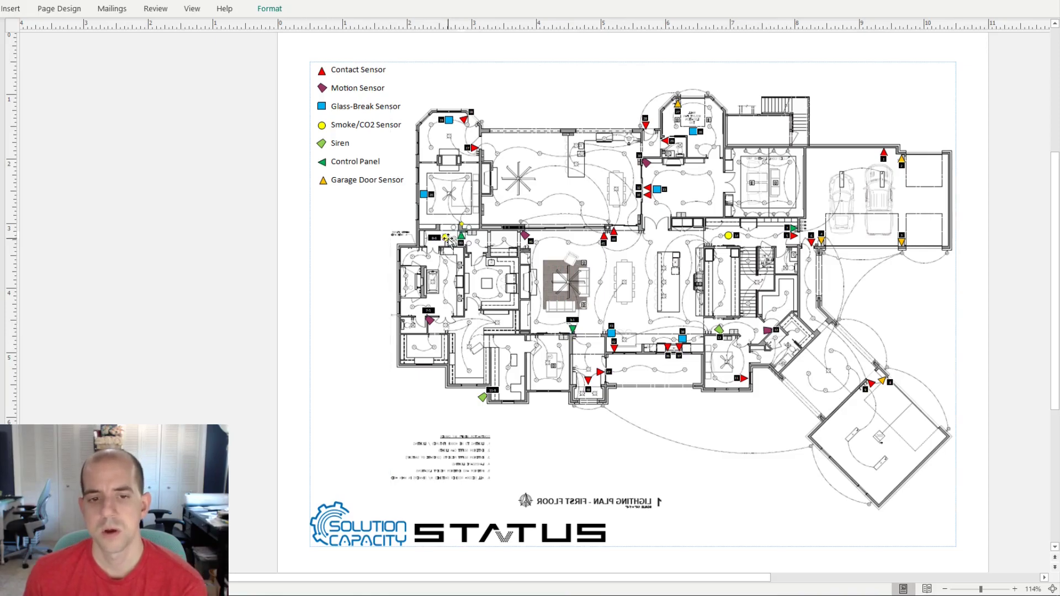
{"action": "left_click", "coordinate": [448, 235]}
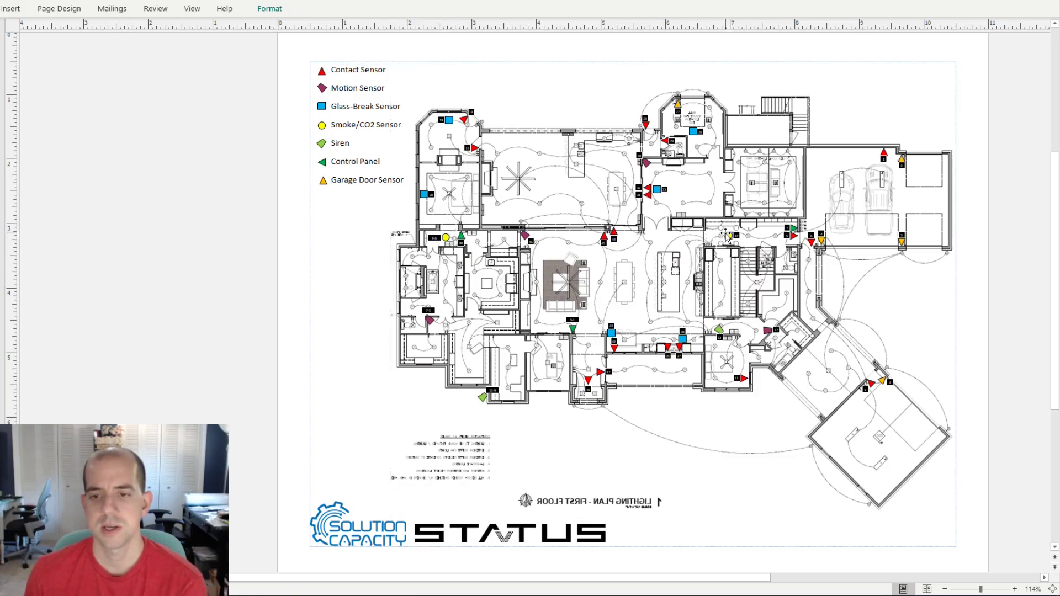
On the second-floor sensor plan, rotate the right-hand contact sensor to face right.
{"action": "key", "text": "ctrl+Page_Down"}
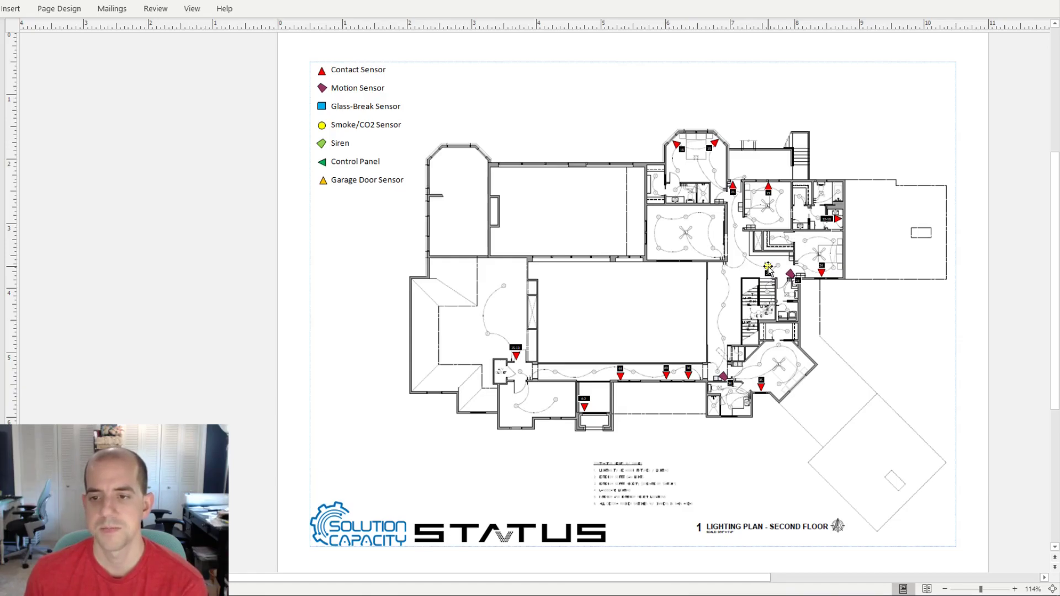
{"action": "left_click", "coordinate": [837, 219]}
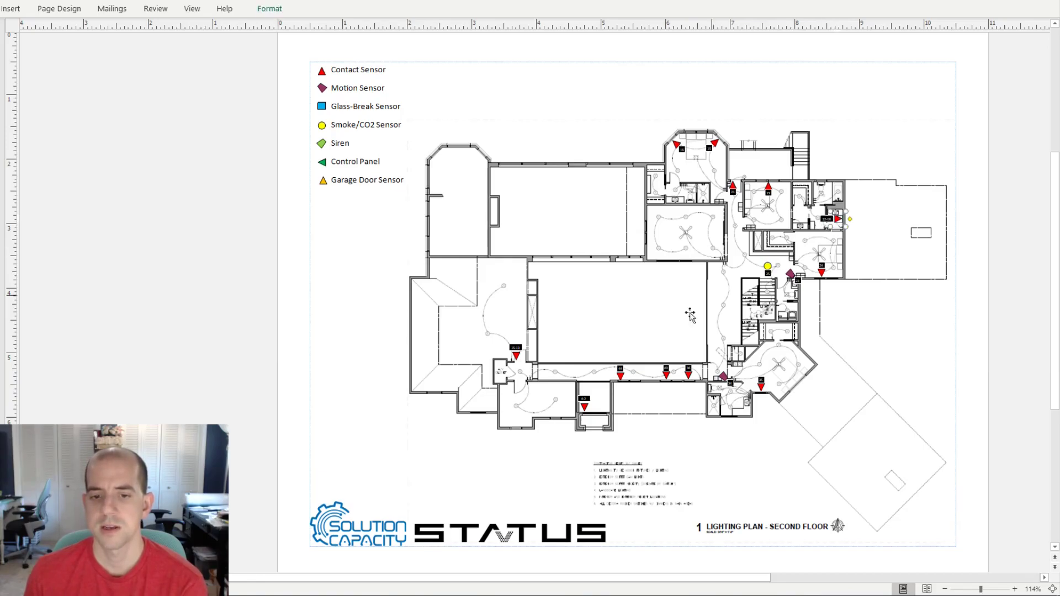
{"action": "left_click", "coordinate": [518, 358]}
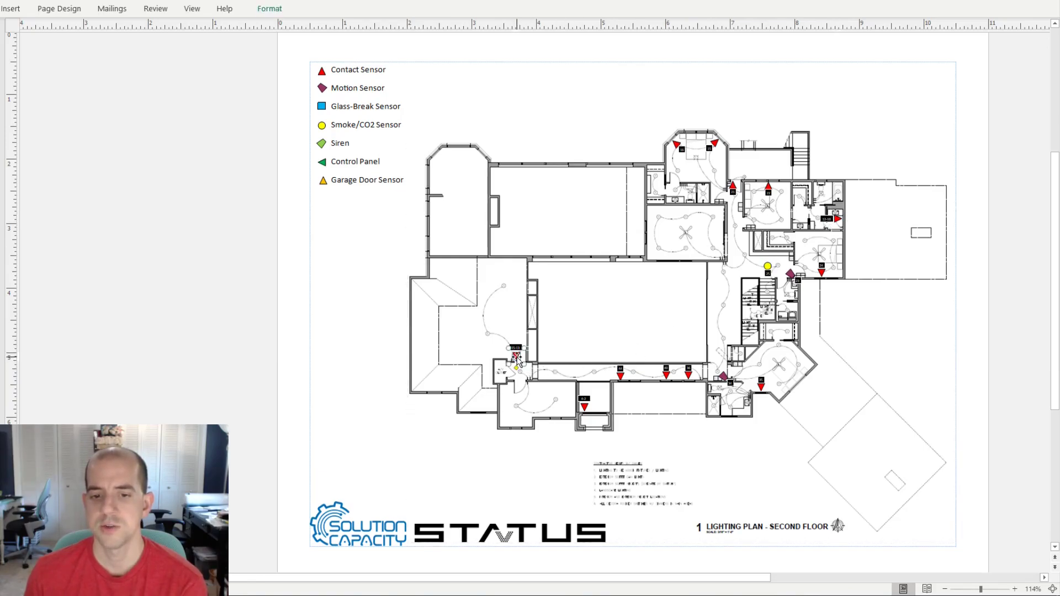
{"action": "left_click", "coordinate": [838, 219]}
{"action": "mouse_move", "coordinate": [838, 219]}
{"action": "left_mouse_down"}
{"action": "mouse_move", "coordinate": [822, 231]}
{"action": "mouse_move", "coordinate": [856, 221]}
{"action": "left_mouse_up"}
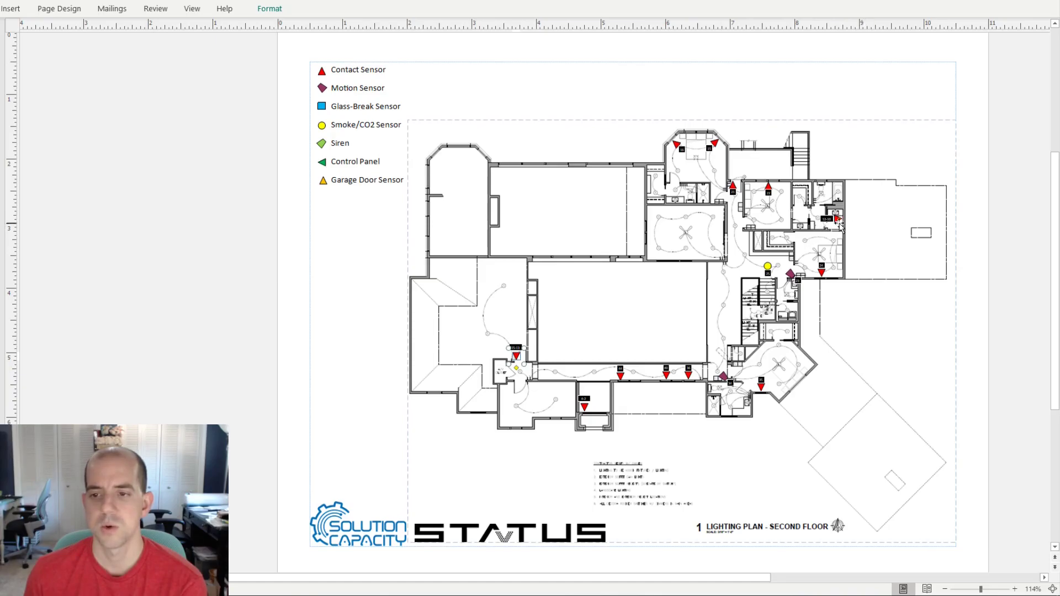